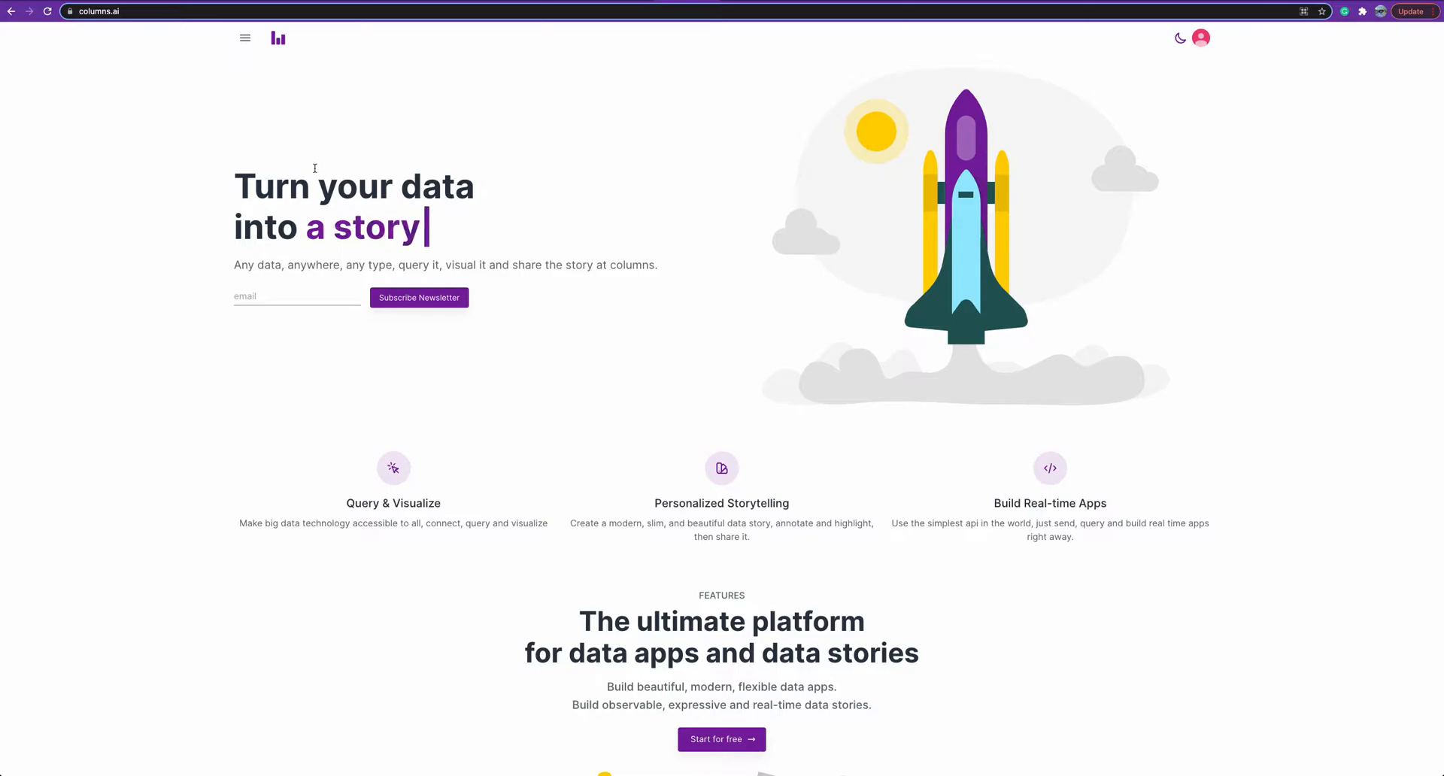
- Open the real-time data demo and view the query code in its console
left_click(245, 41)
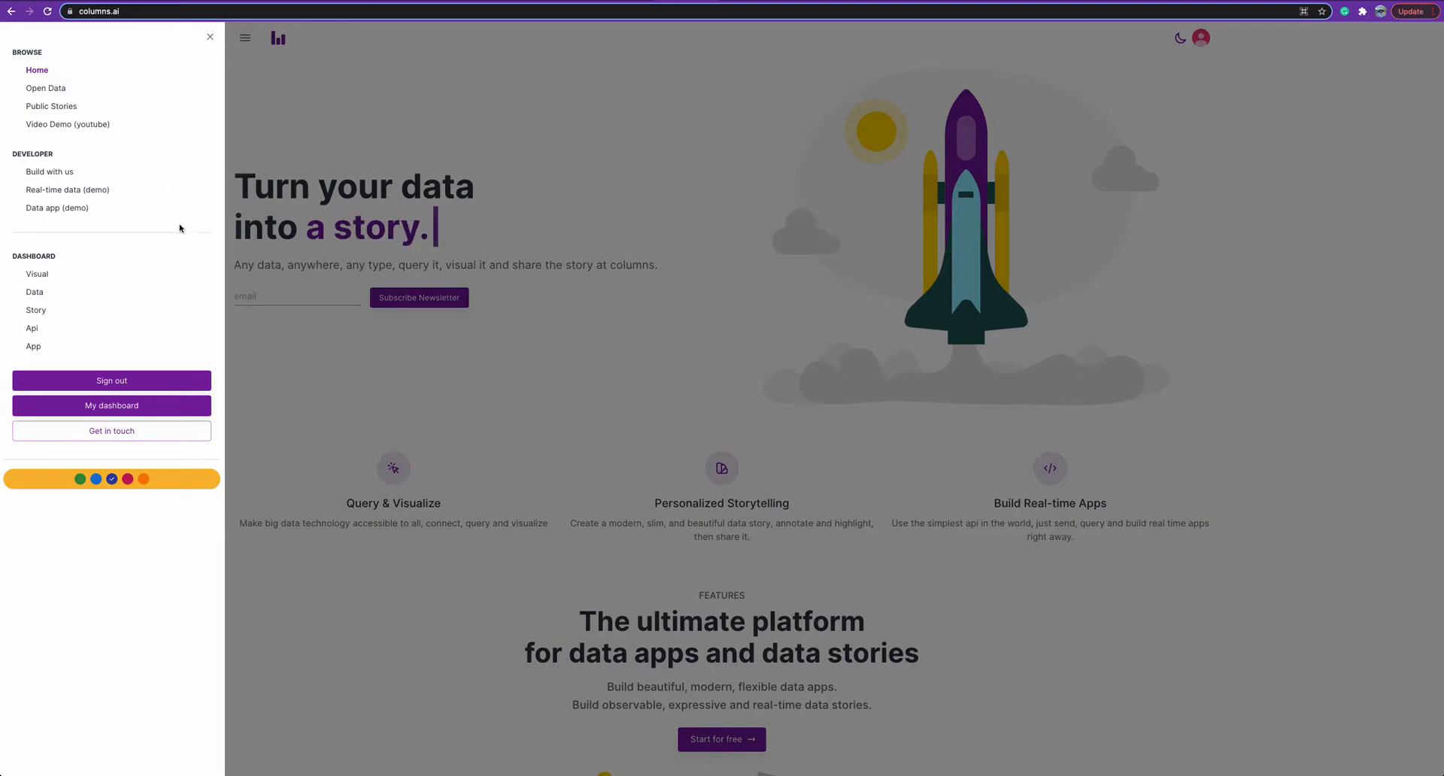
left_click(97, 194)
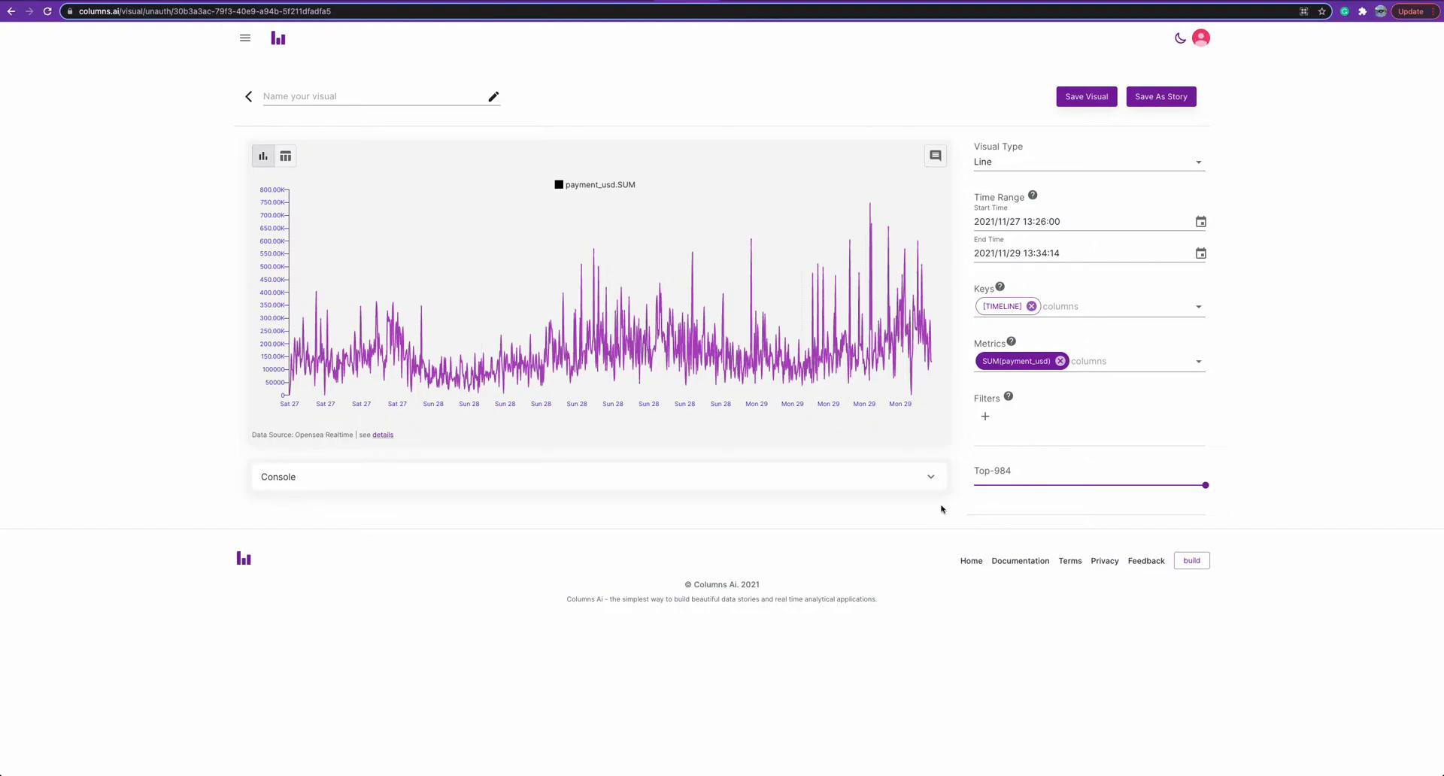
left_click(931, 477)
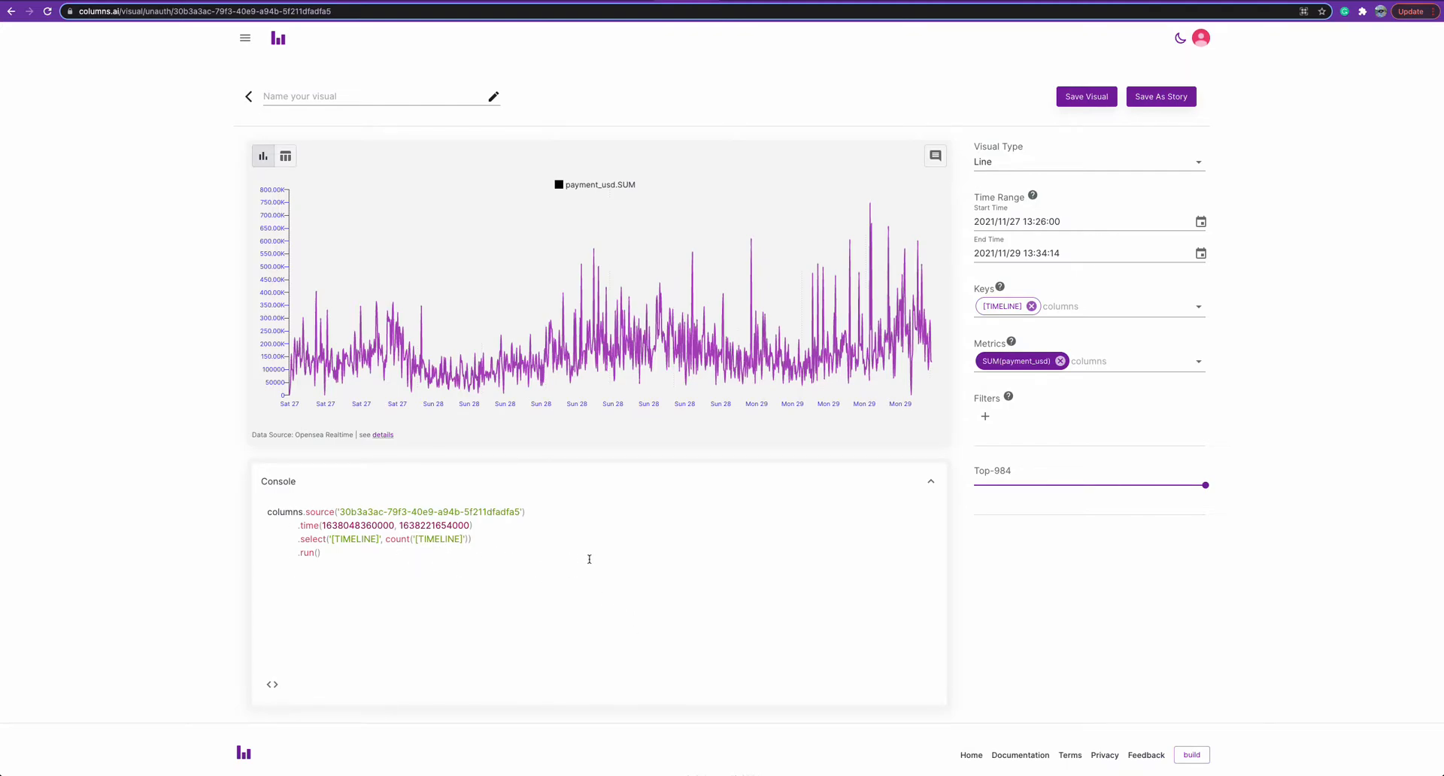
left_click(933, 487)
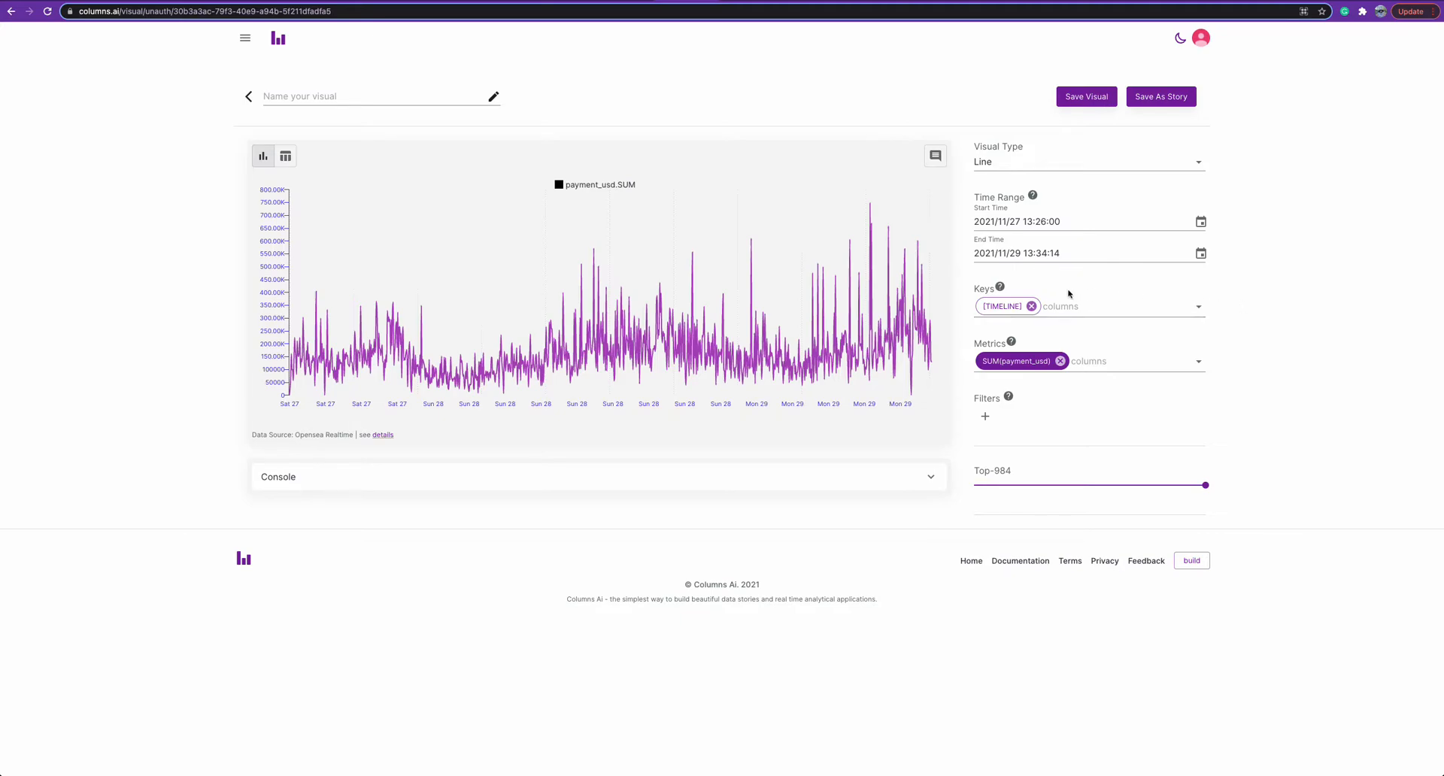
- Set the start of the time range to 2021/11/29 09:26:00
left_click(1201, 222)
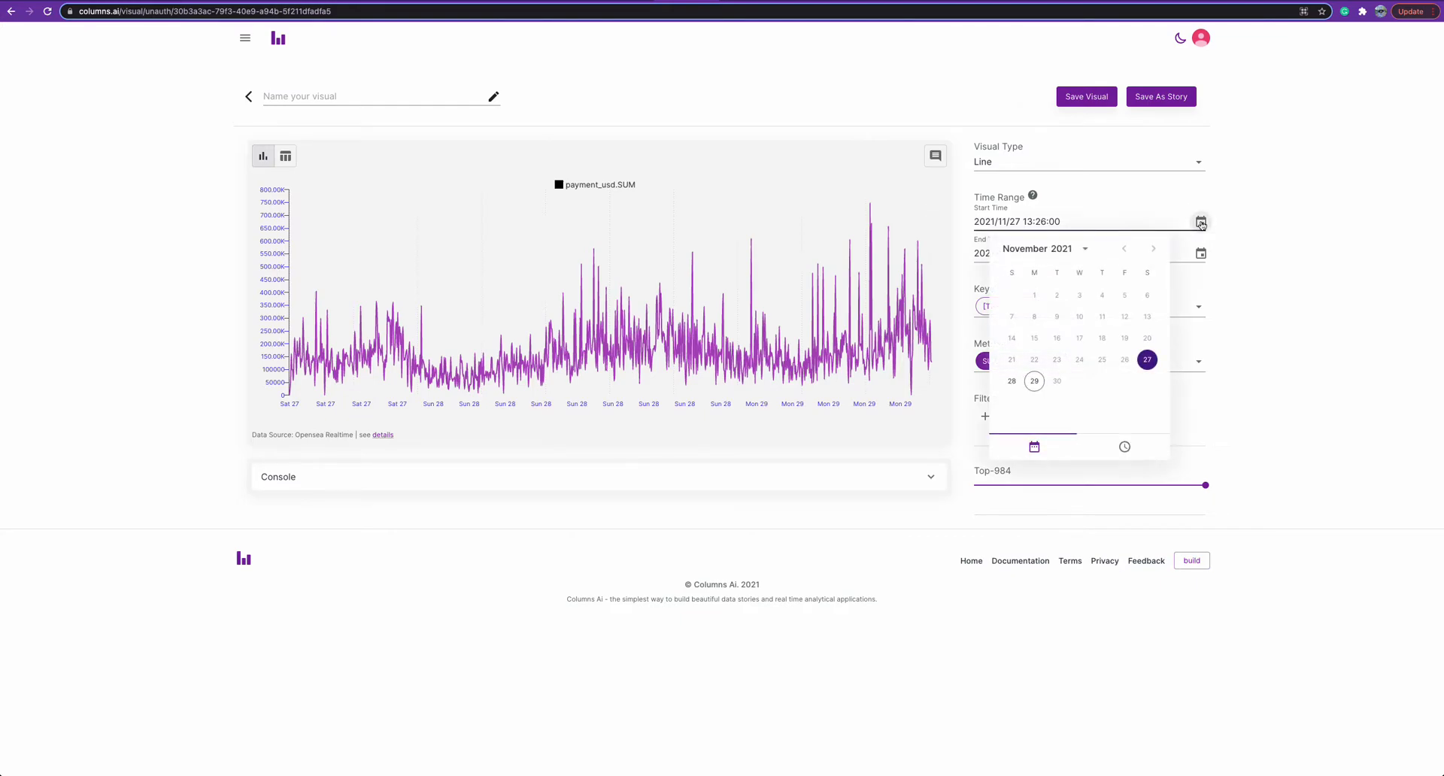
left_click(1036, 383)
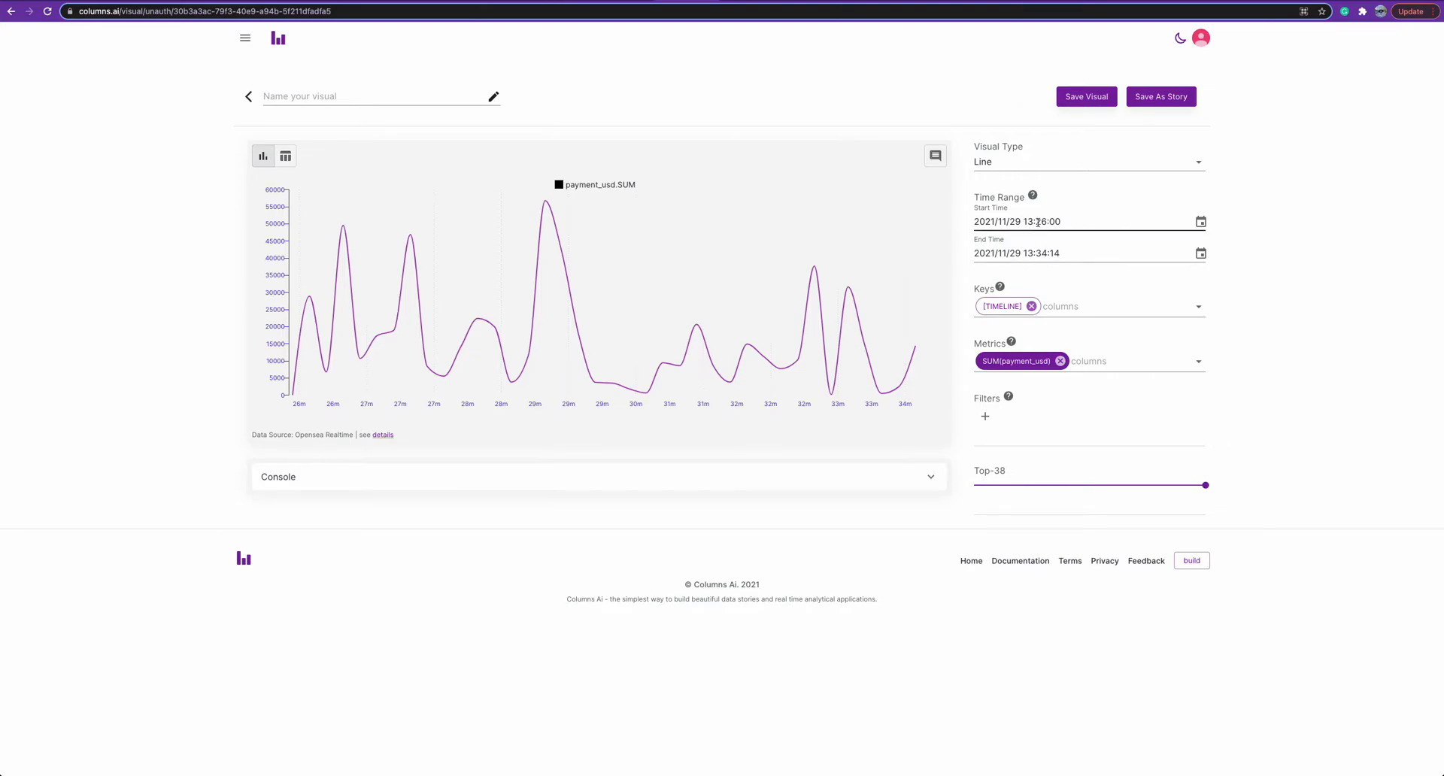
left_click(1201, 222)
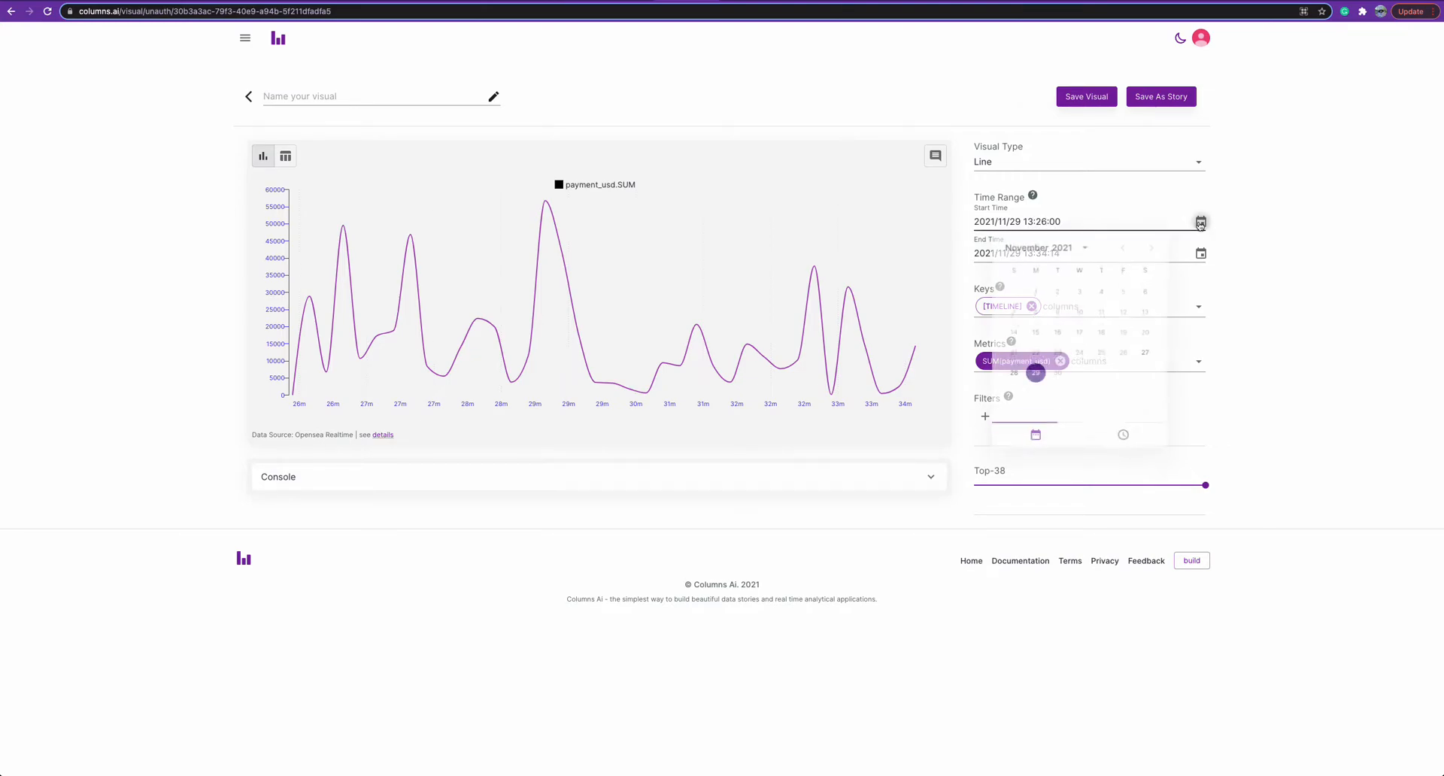
left_click(1135, 450)
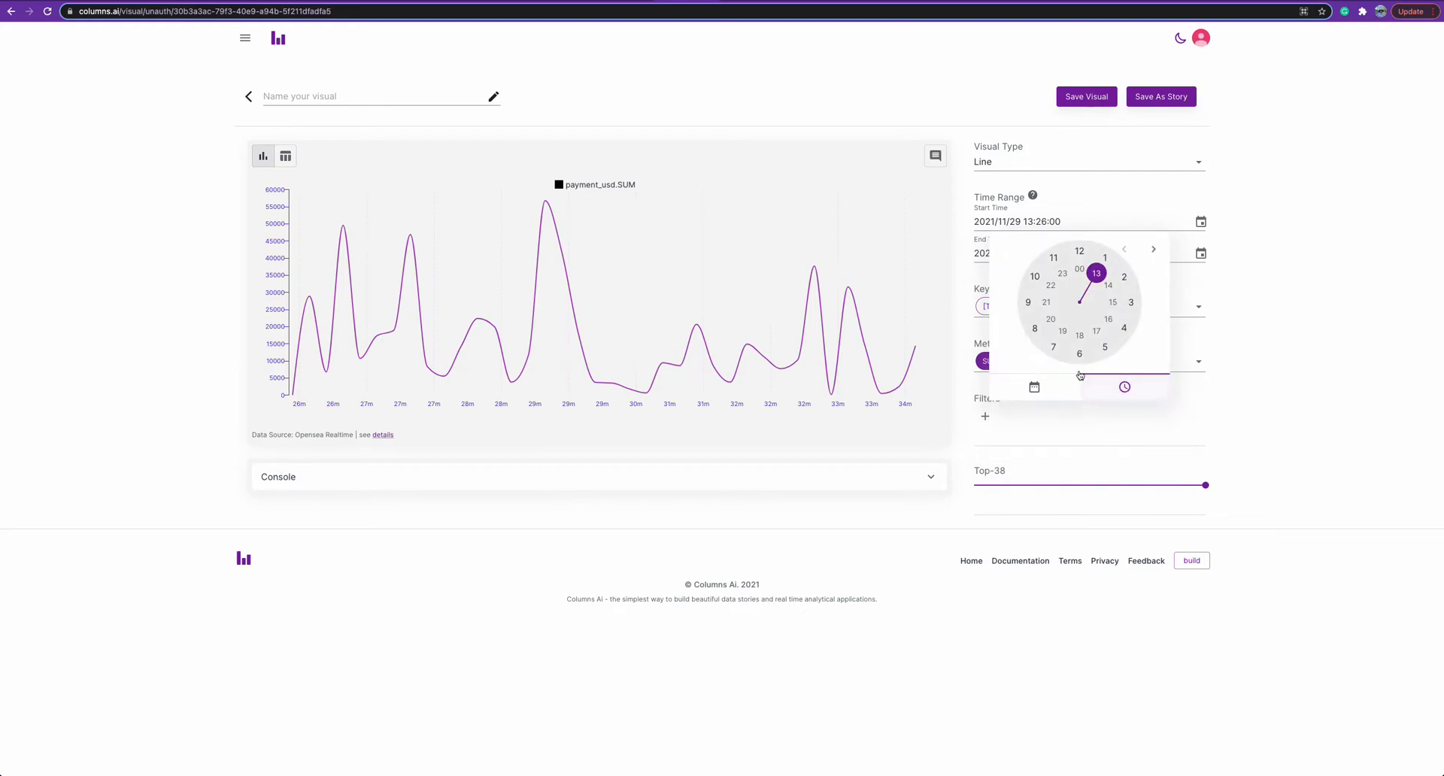
left_click_drag(1095, 274, 1067, 272)
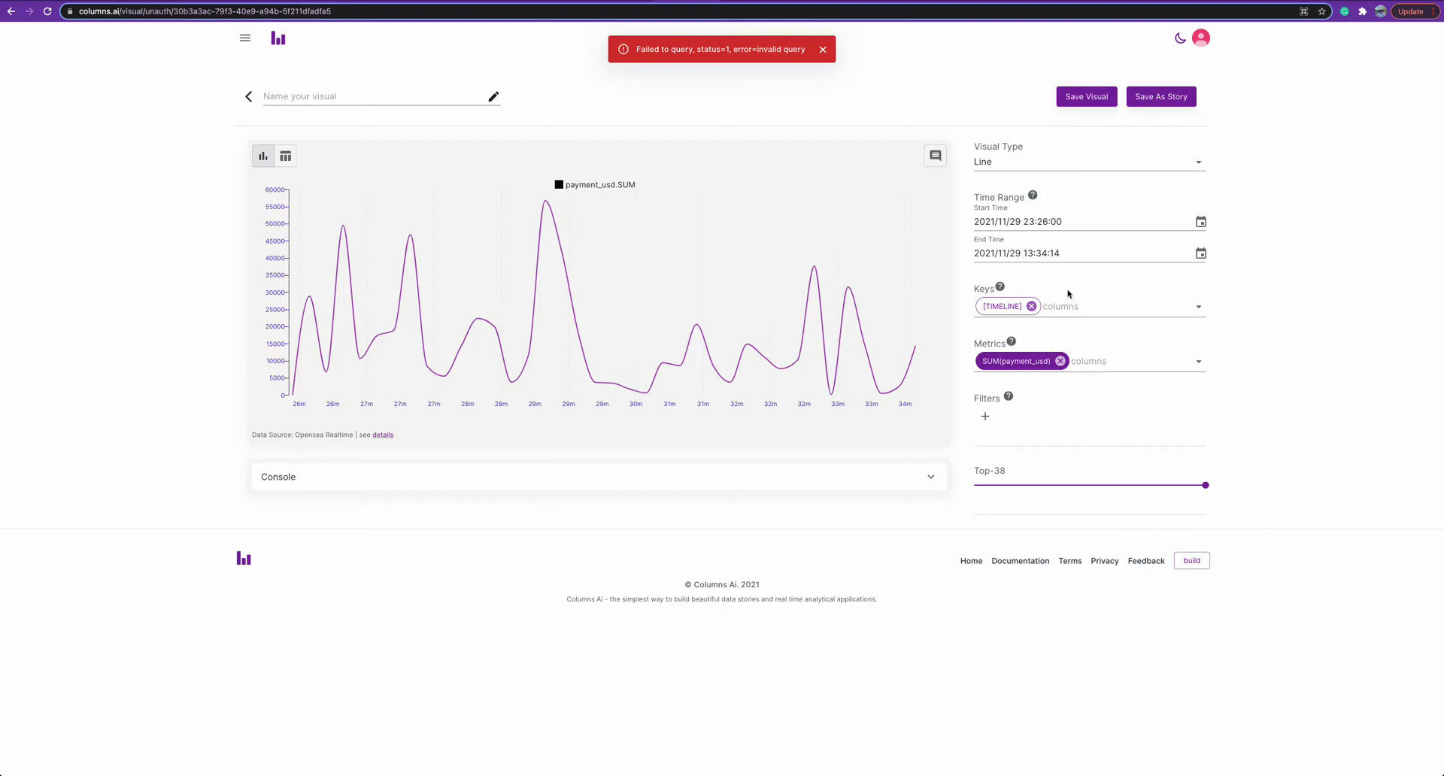
left_click(1199, 223)
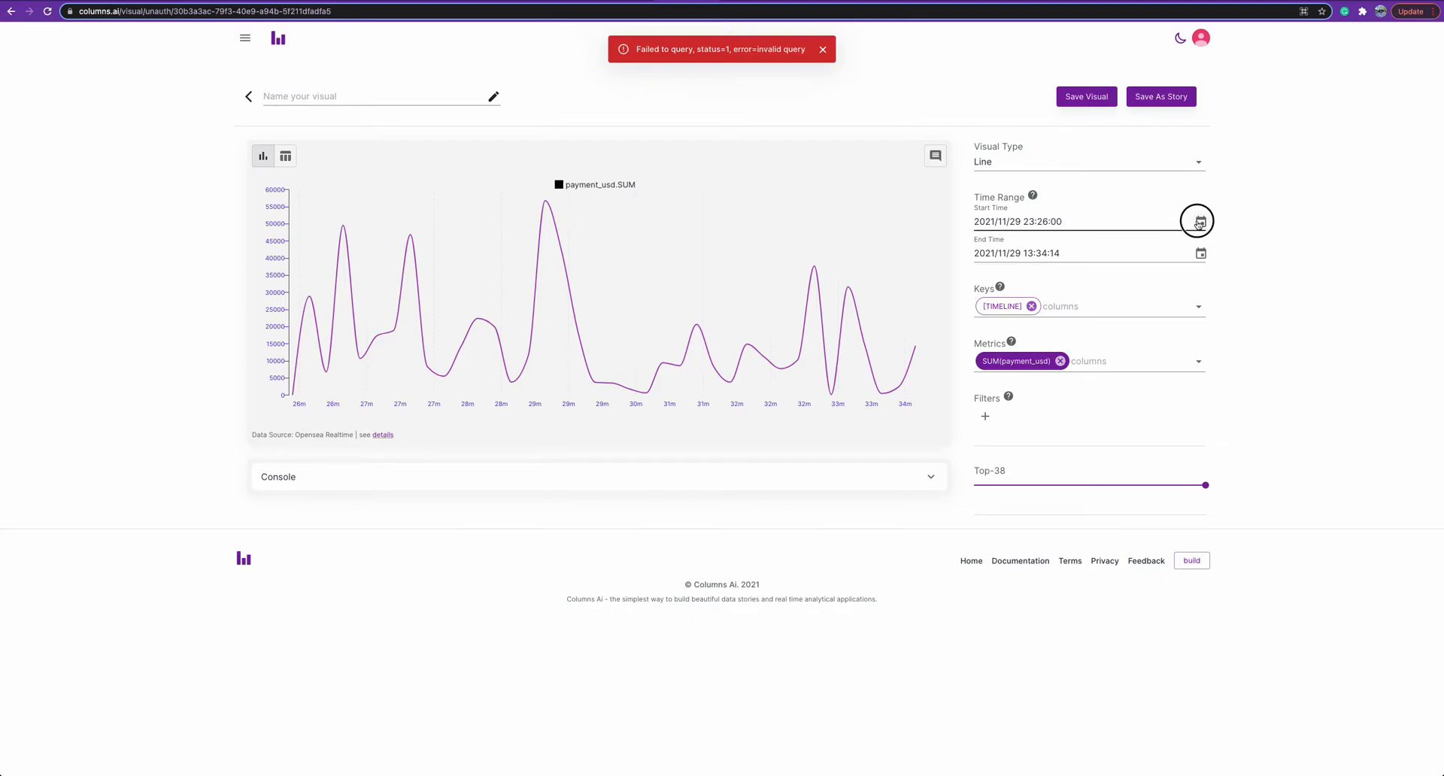
left_click(1201, 225)
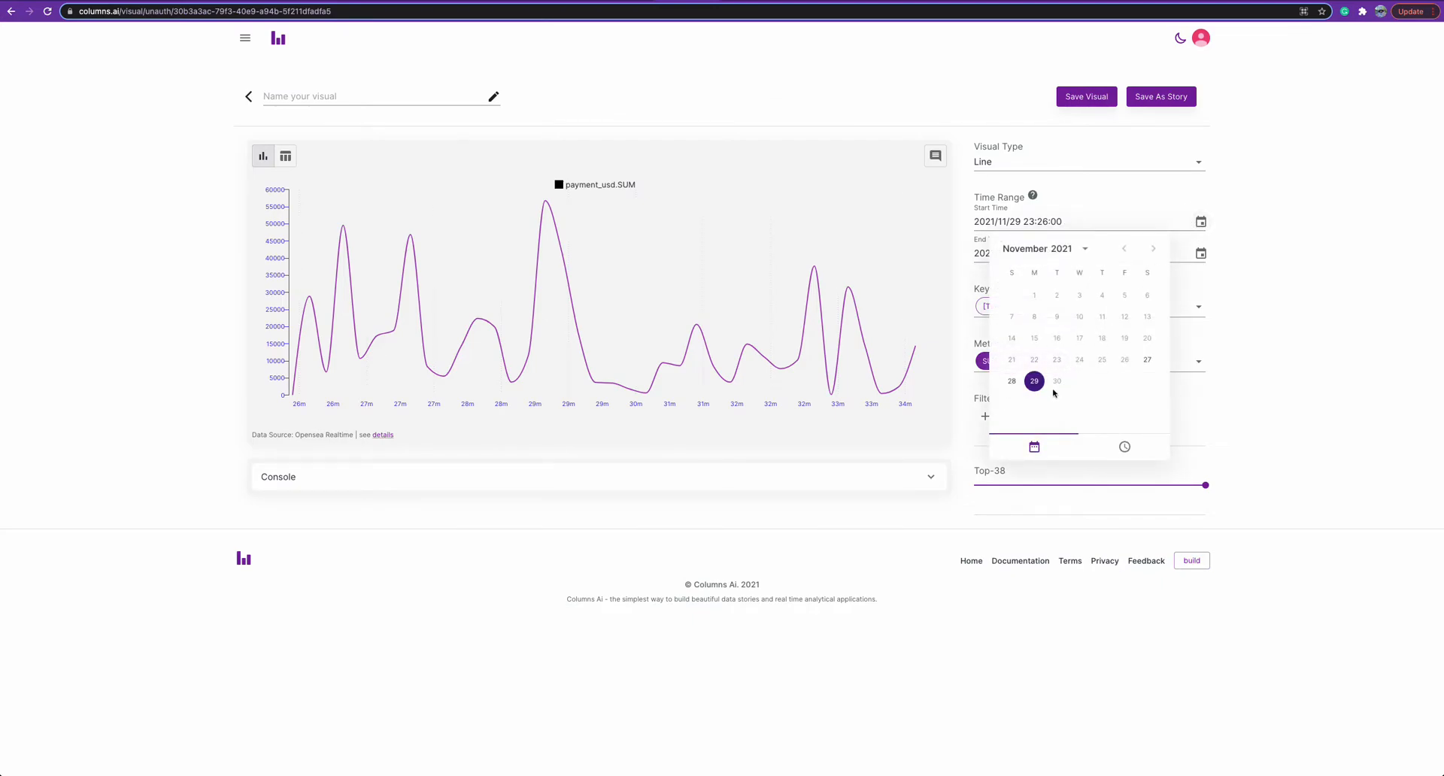
left_click(1125, 449)
left_click_drag(1067, 276, 1028, 303)
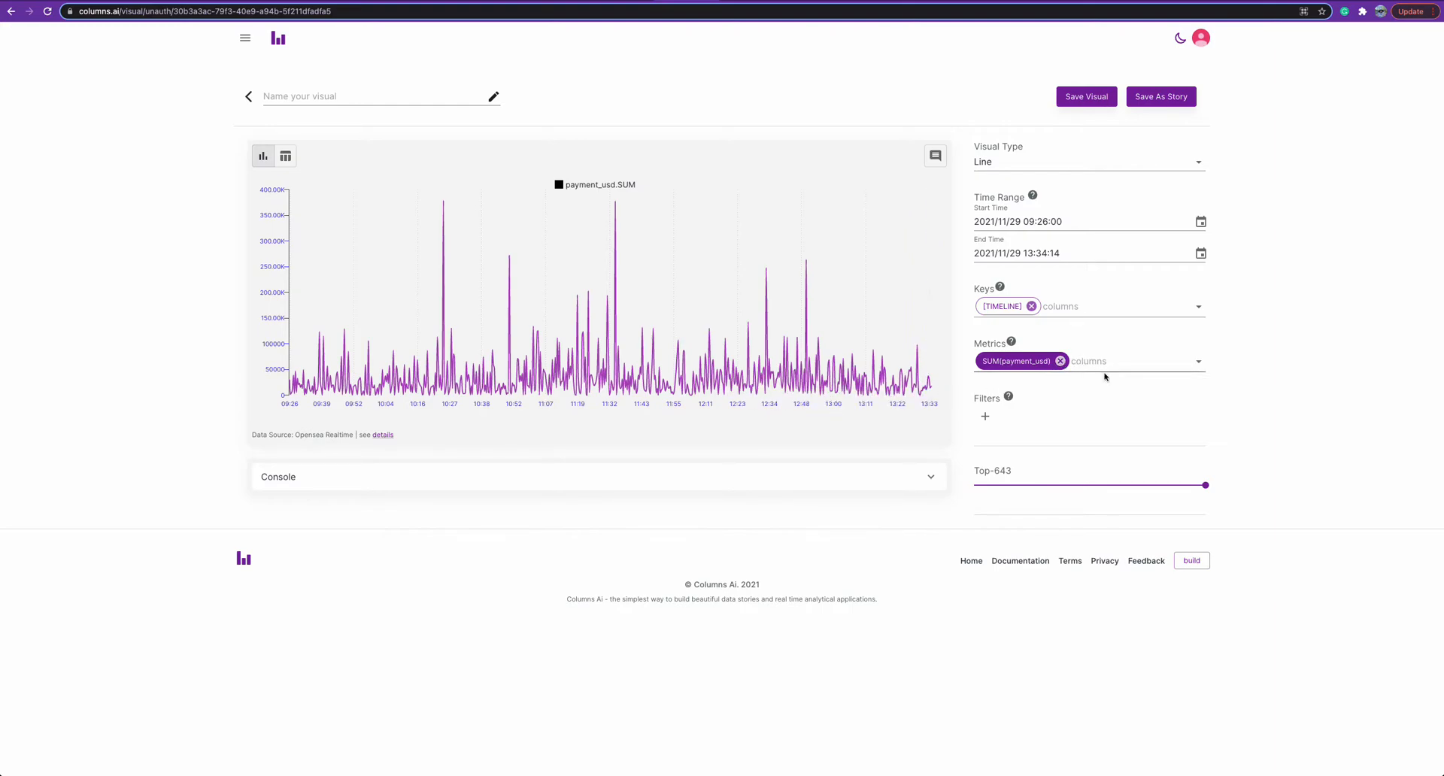
- Replace the SUM(payment_usd) metric with SUM(quantity)
left_click(1060, 362)
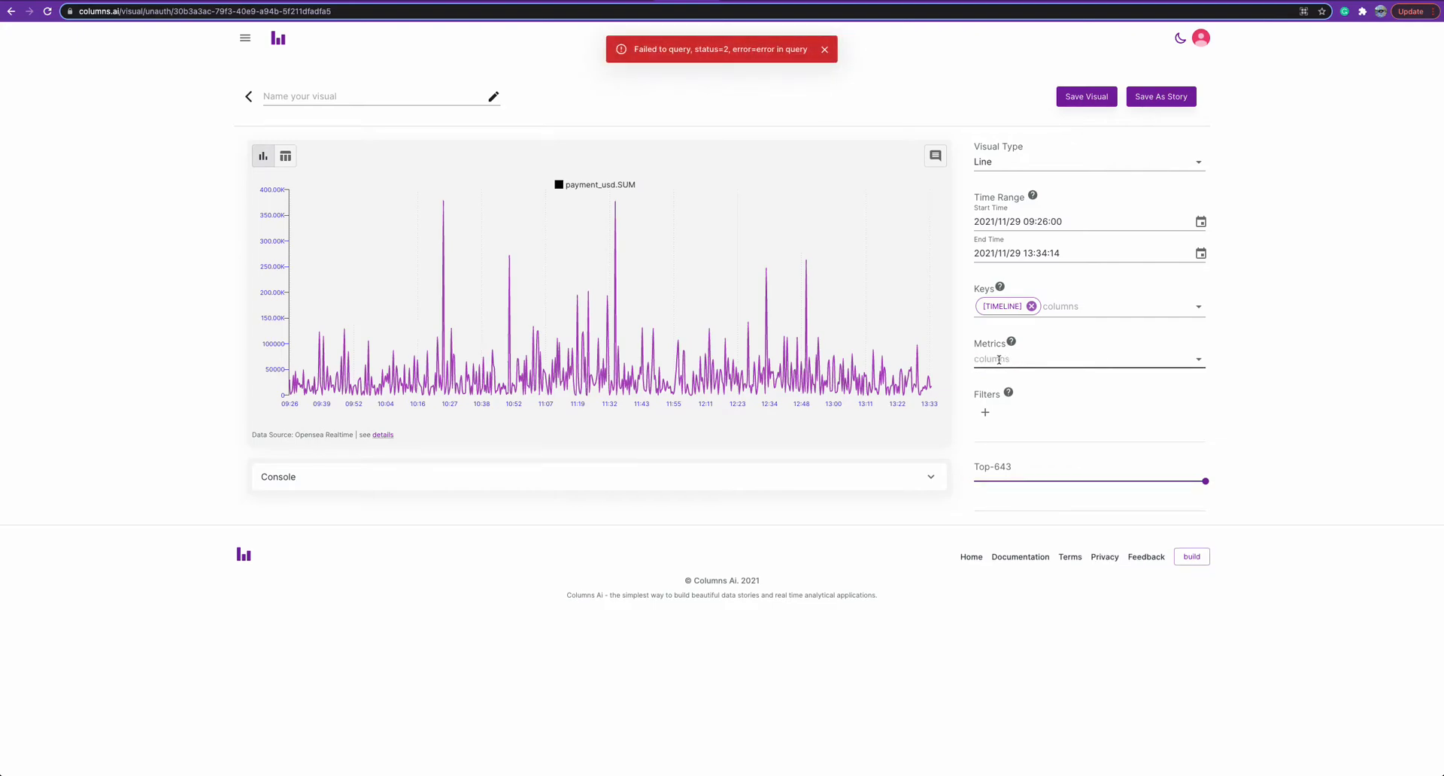
left_click(1001, 360)
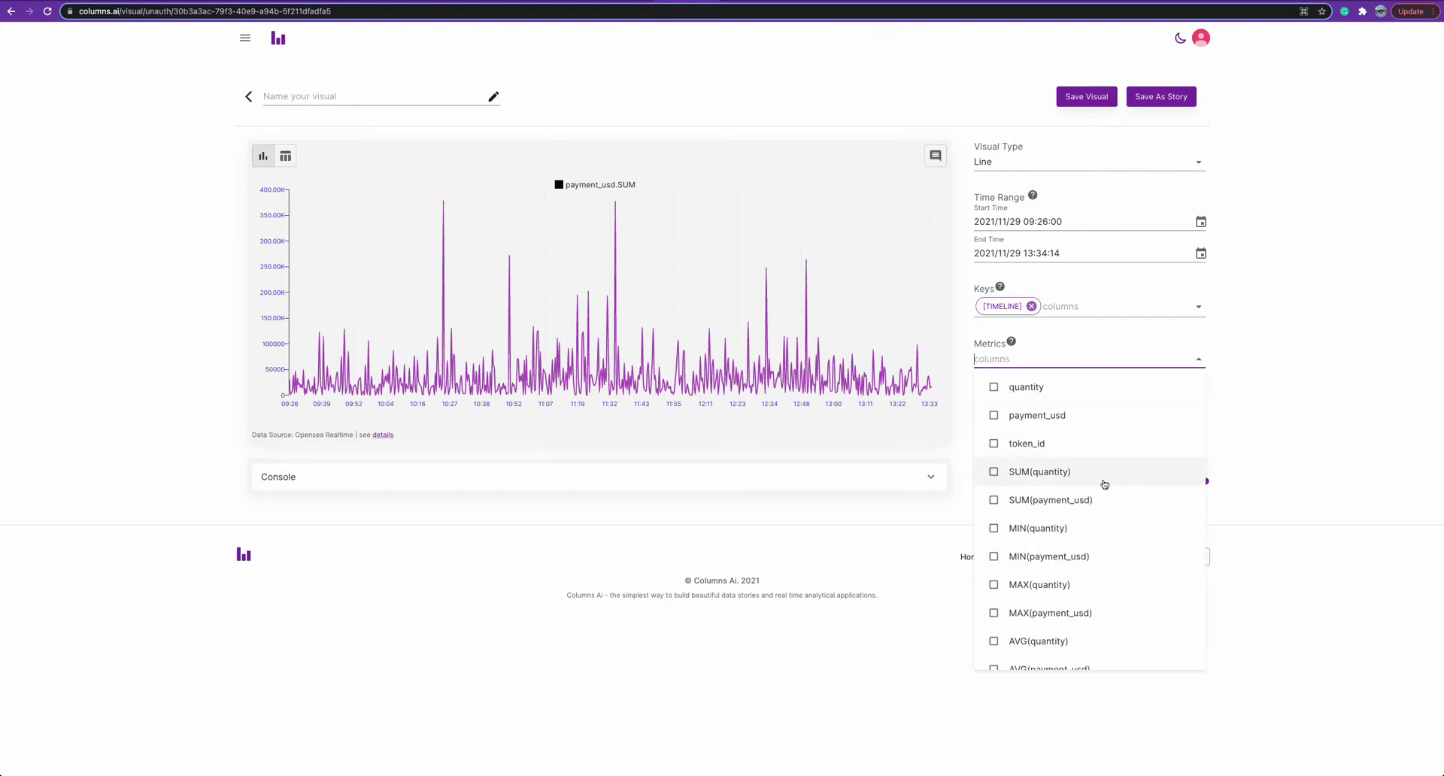
scroll(1065, 515, "down", 1)
scroll(1066, 515, "down", 3)
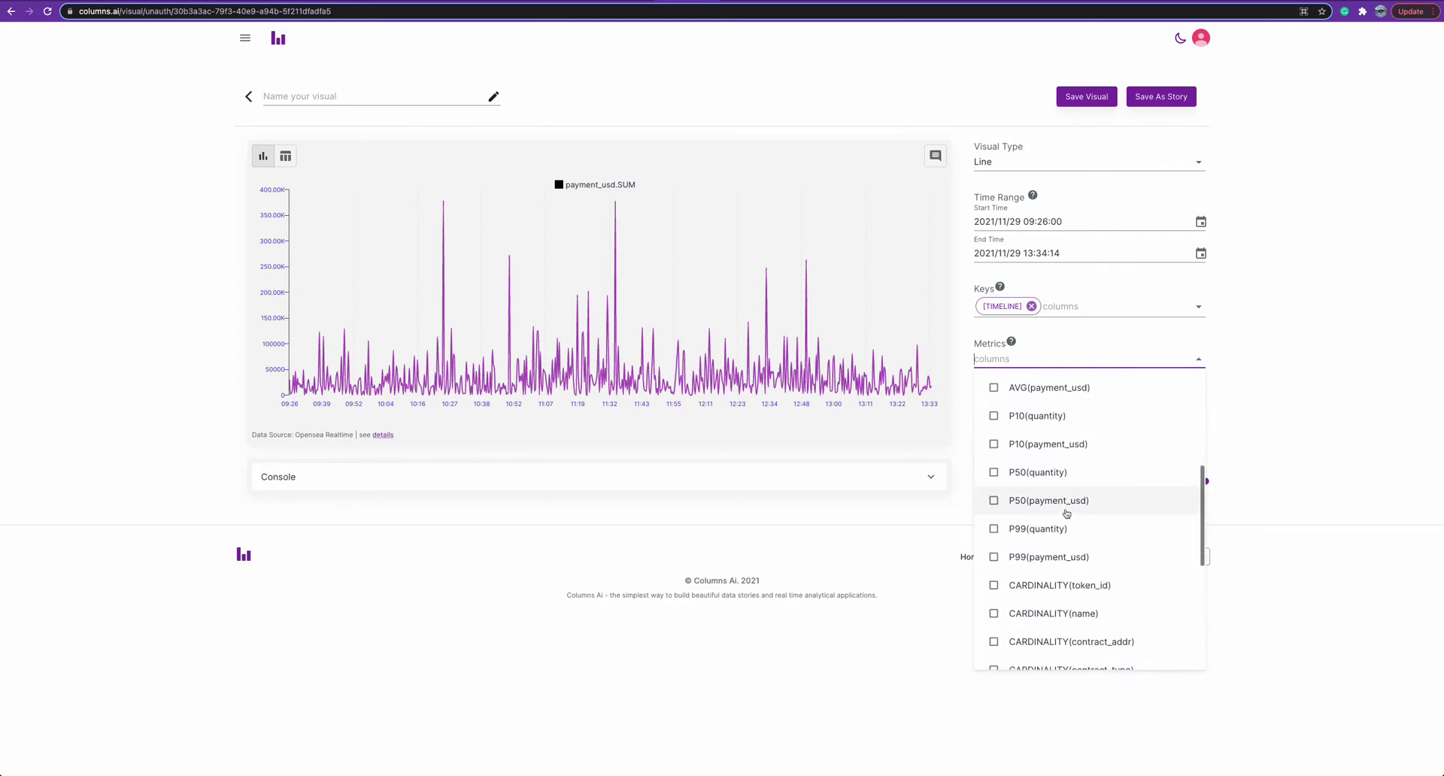
scroll(1053, 511, "up", 4)
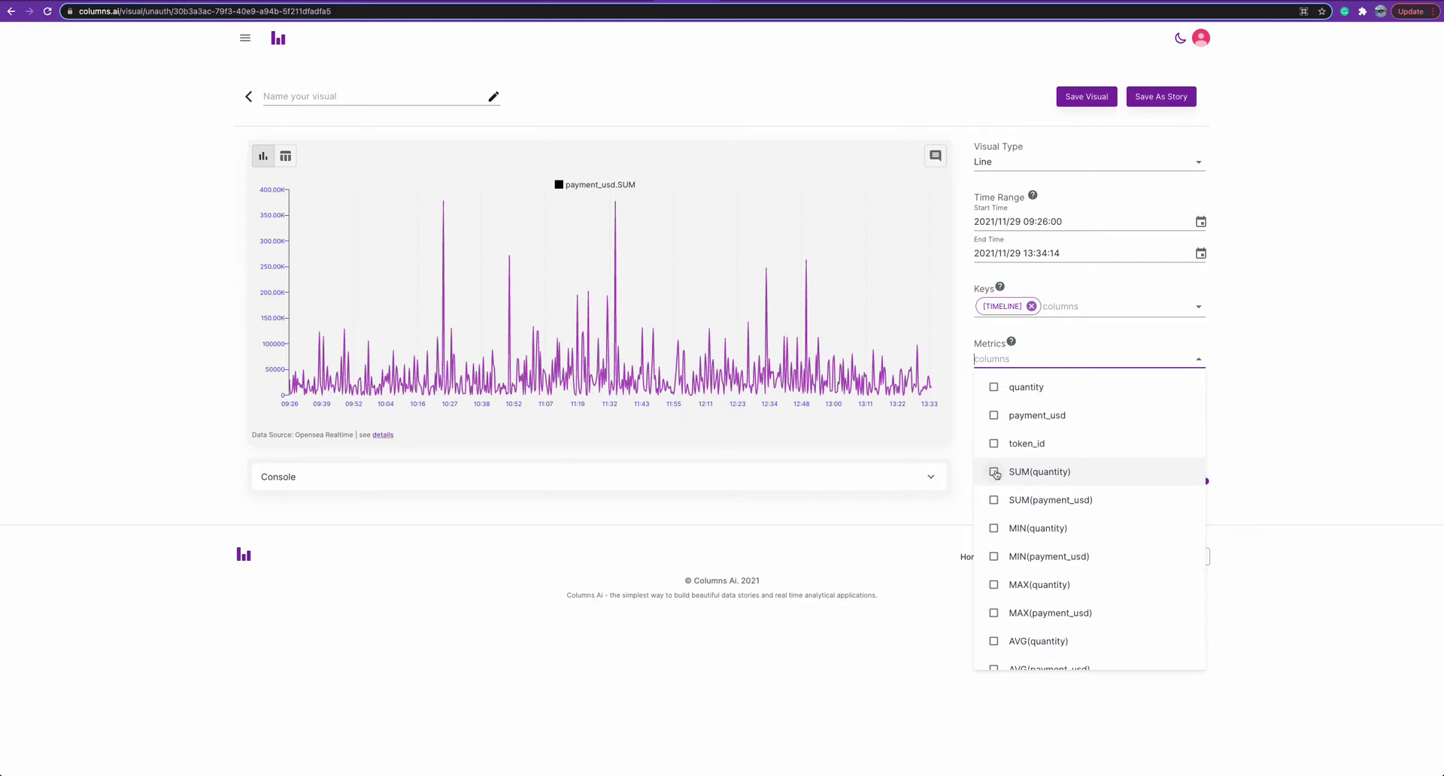
left_click(995, 472)
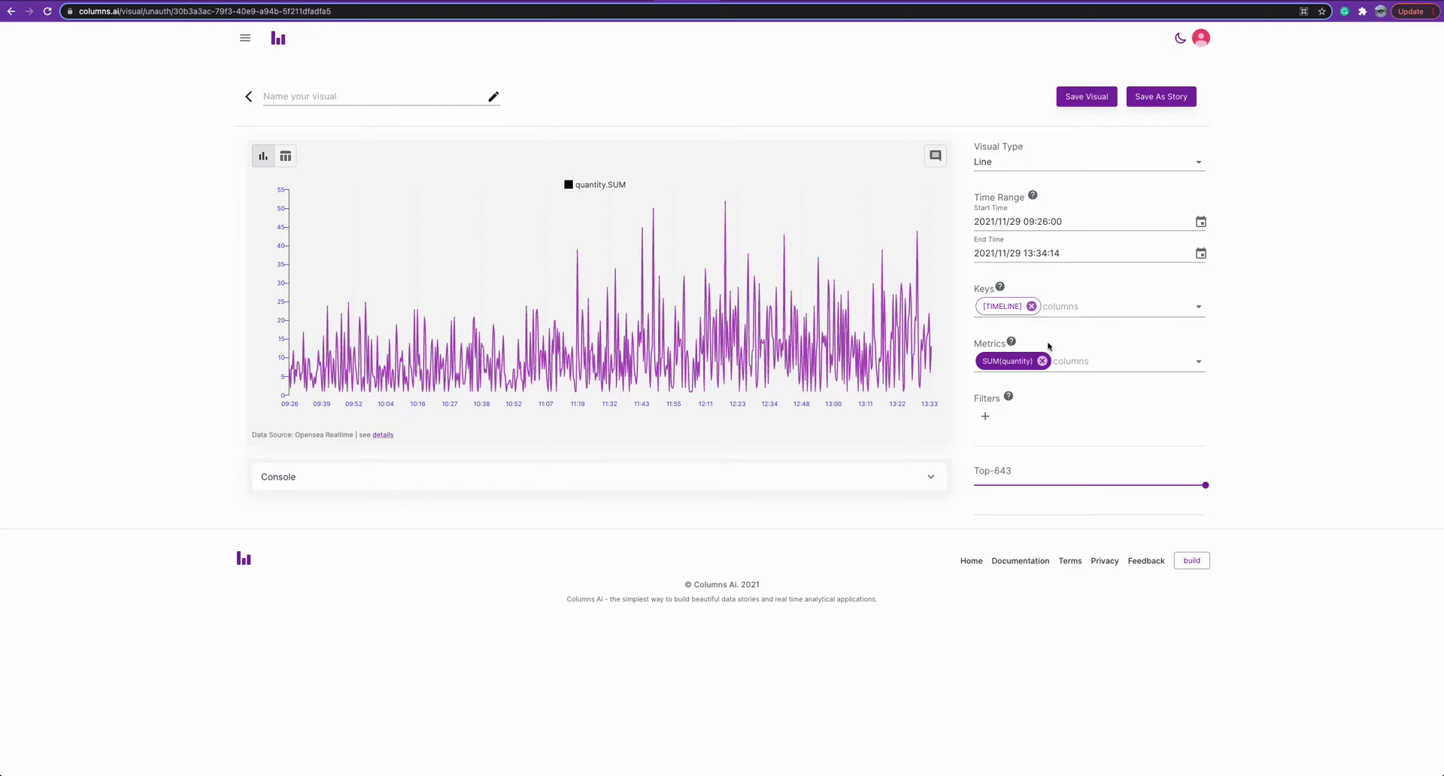
- Replace the [TIMELINE] key with collection_slug to group the quantities by collection
left_click(1032, 307)
left_click(1021, 305)
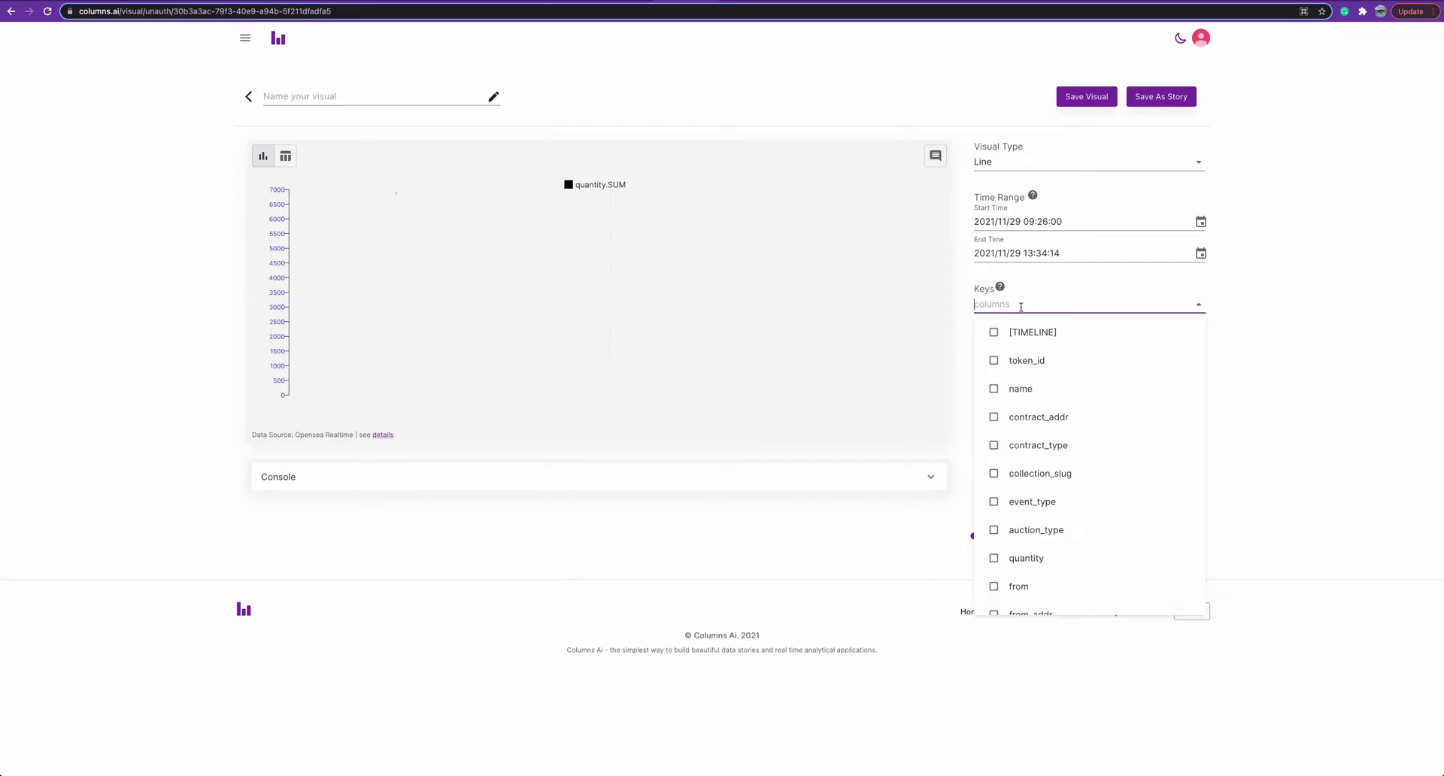
left_click(1023, 475)
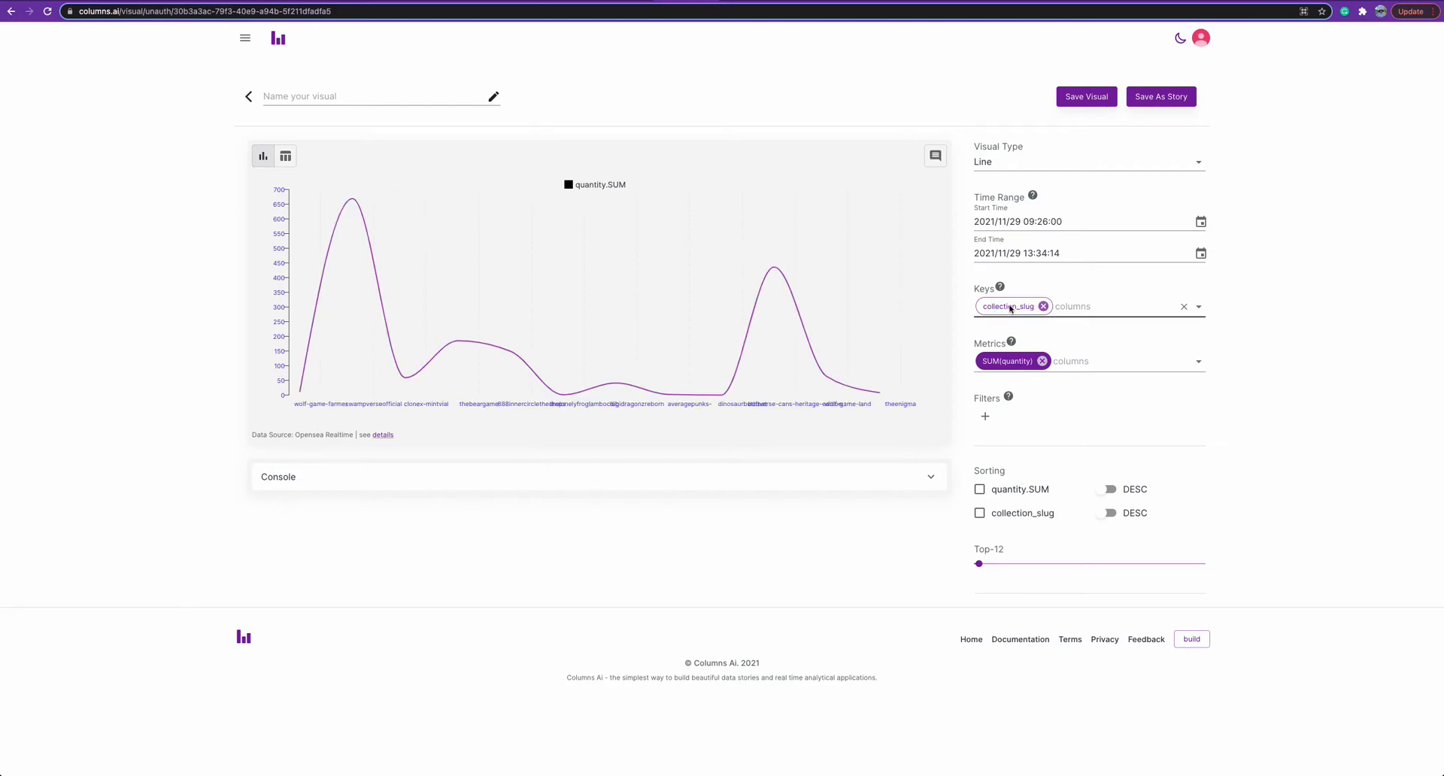
- Change the visual type to Bar and sort the chart by quantity.SUM in descending order
left_click(1009, 162)
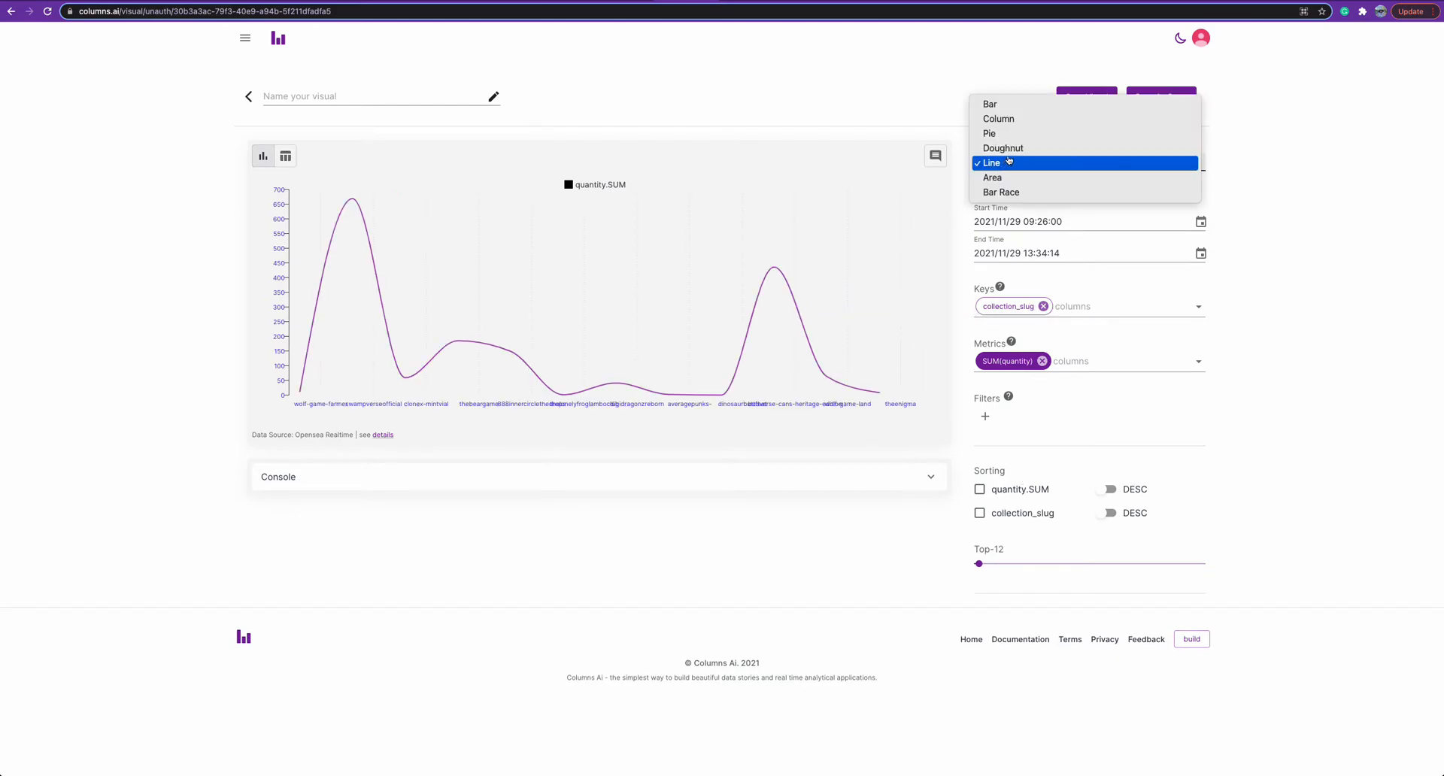
left_click(1004, 106)
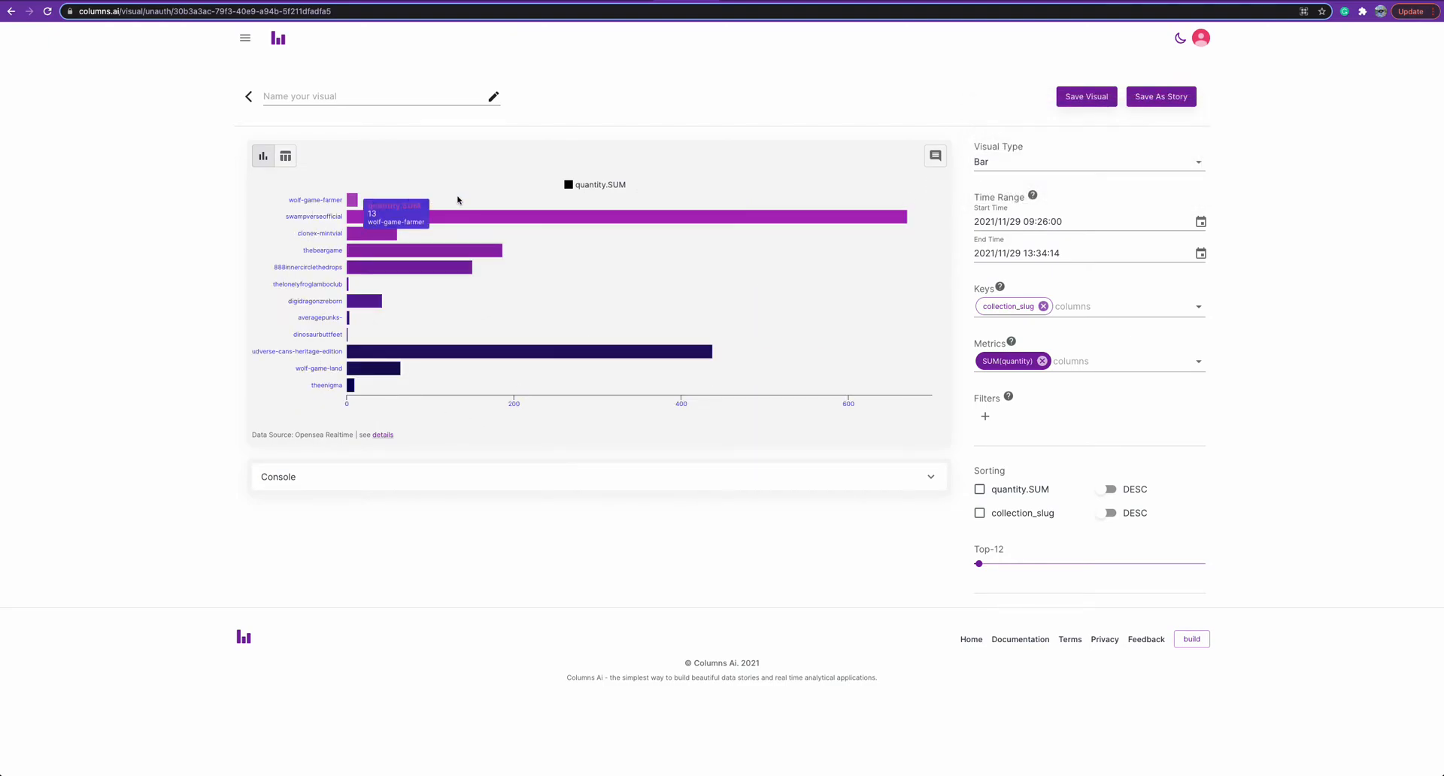
left_click(1110, 490)
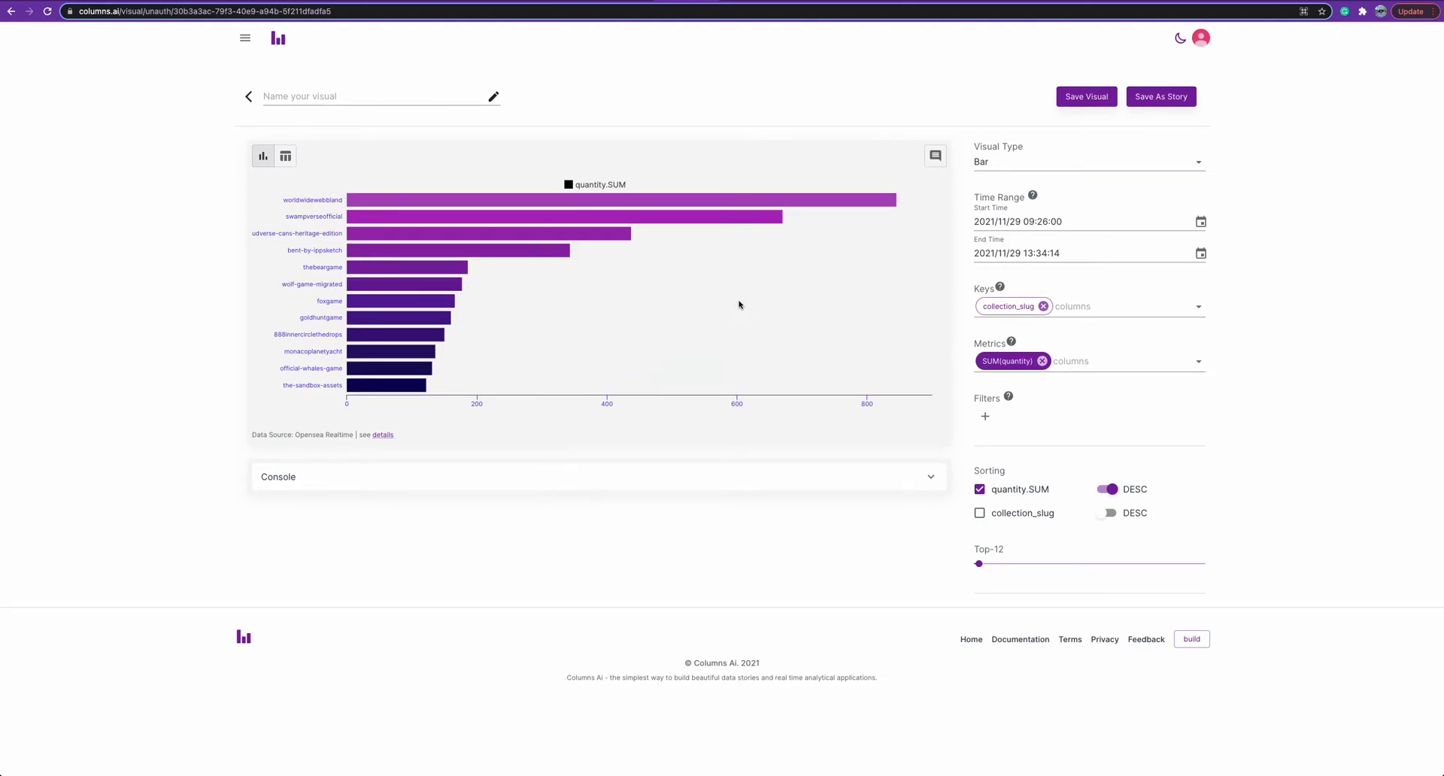
- Set the start date of the time range to November 28, 2021, and briefly add and remove an empty filter
left_click(1201, 222)
left_click(1013, 382)
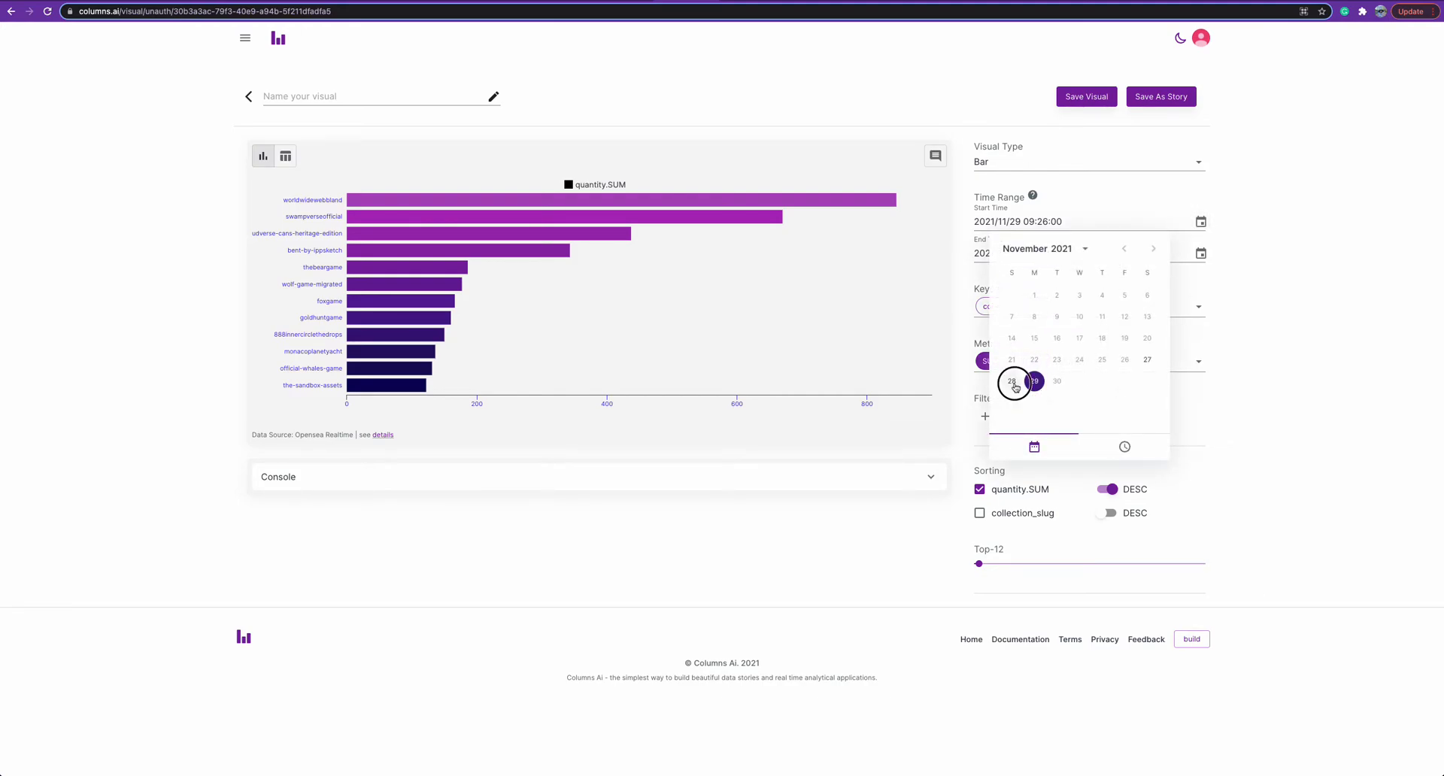
left_click(1118, 495)
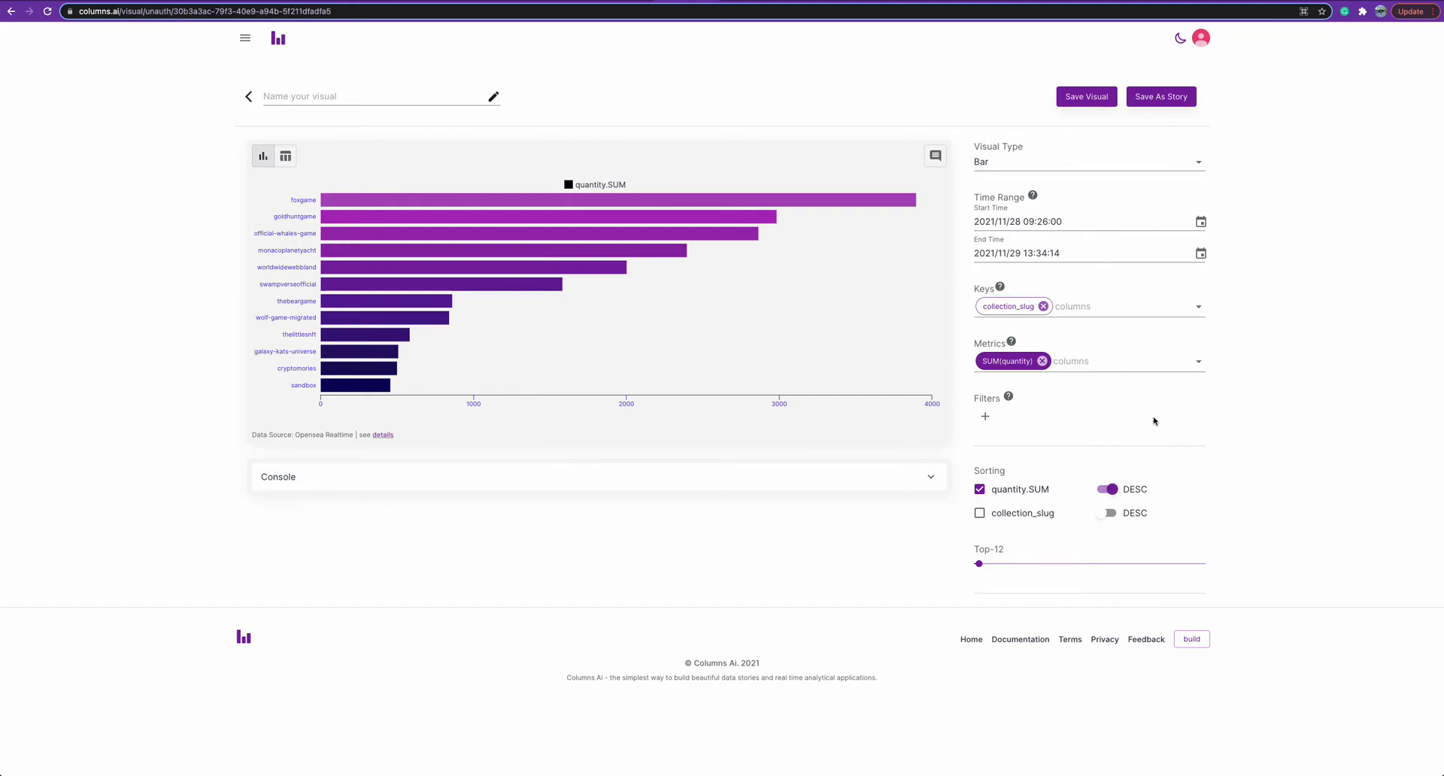
left_click(985, 417)
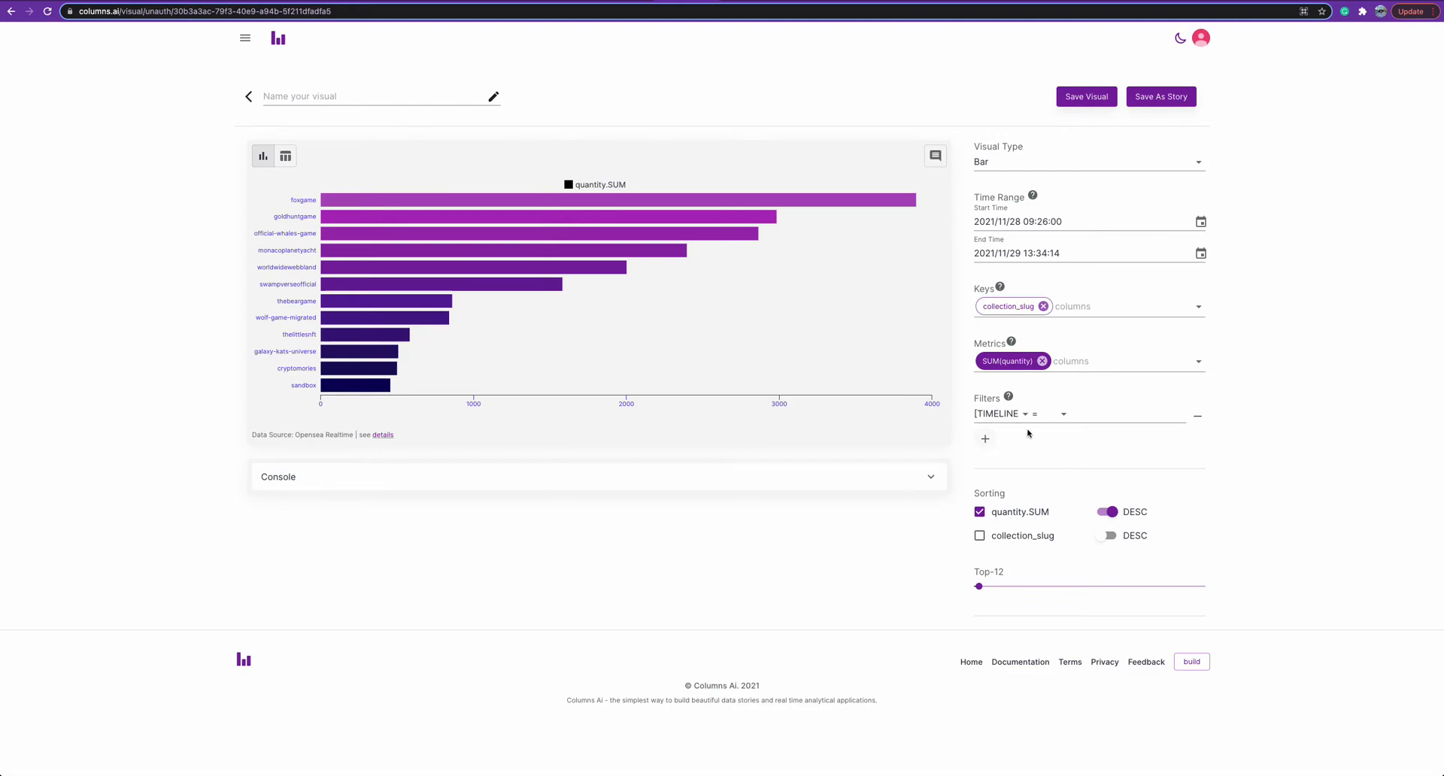
left_click(1198, 415)
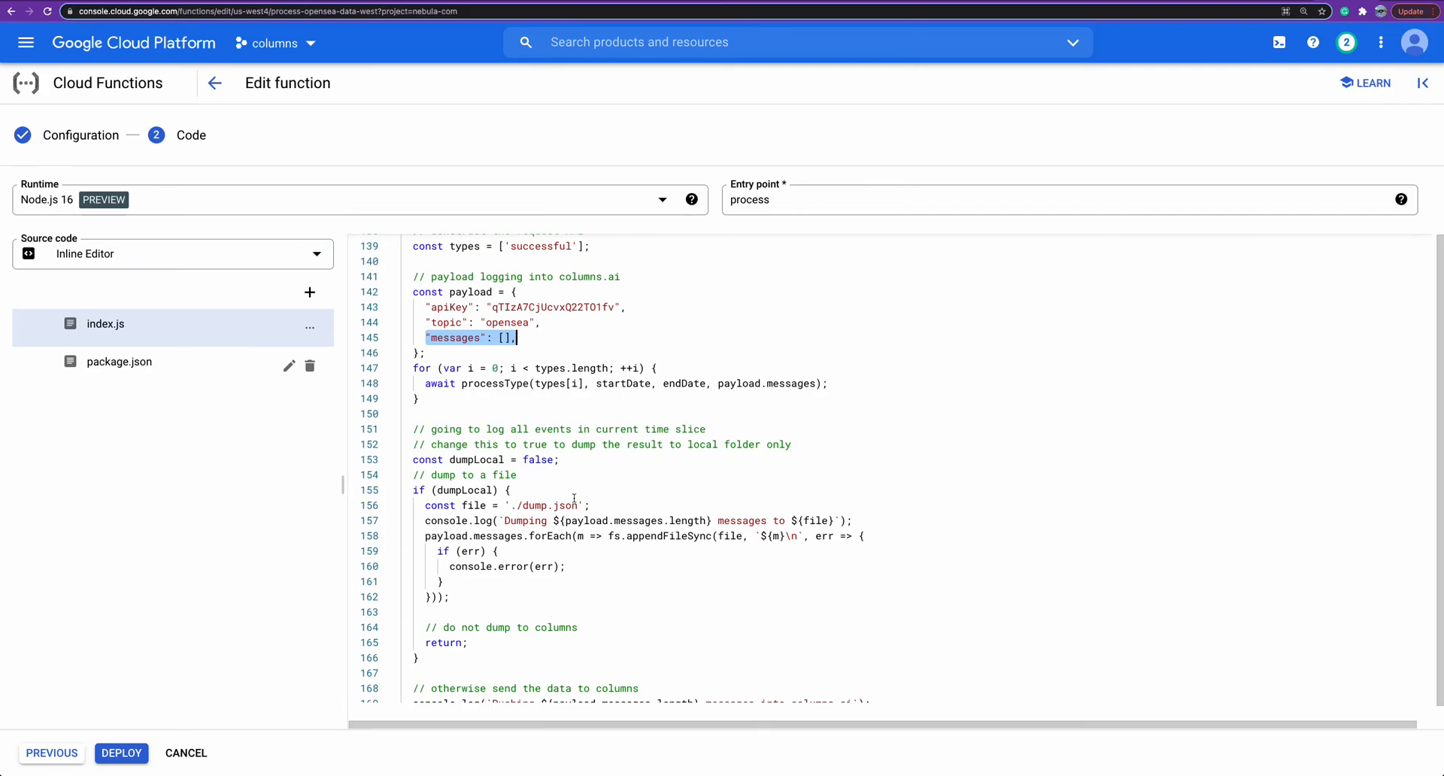
- Examine in the cloud function's index.js how OpenSea events are fetched, collected in the payload's messages array and sent to columns.ai
scroll(574, 499, "down", 2)
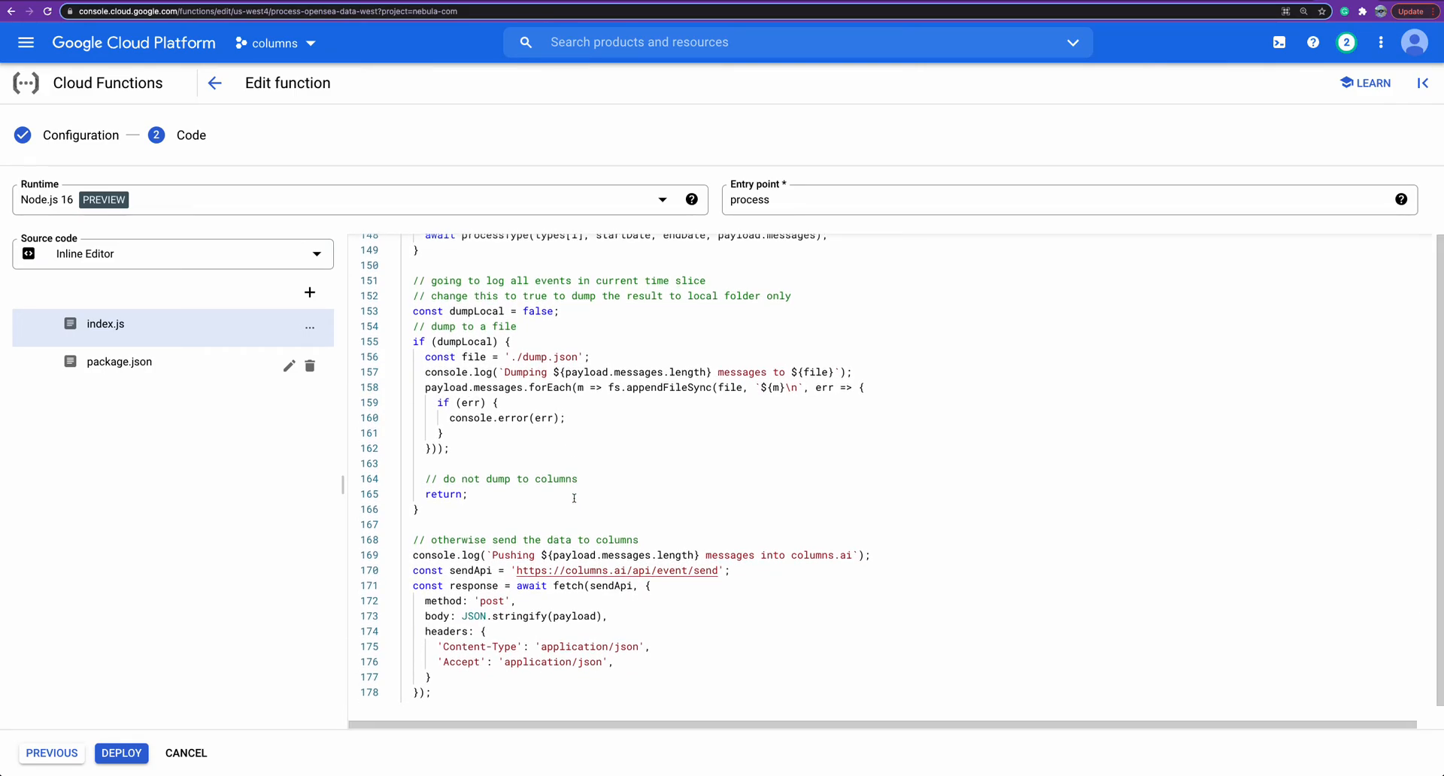
scroll(574, 499, "up", 8)
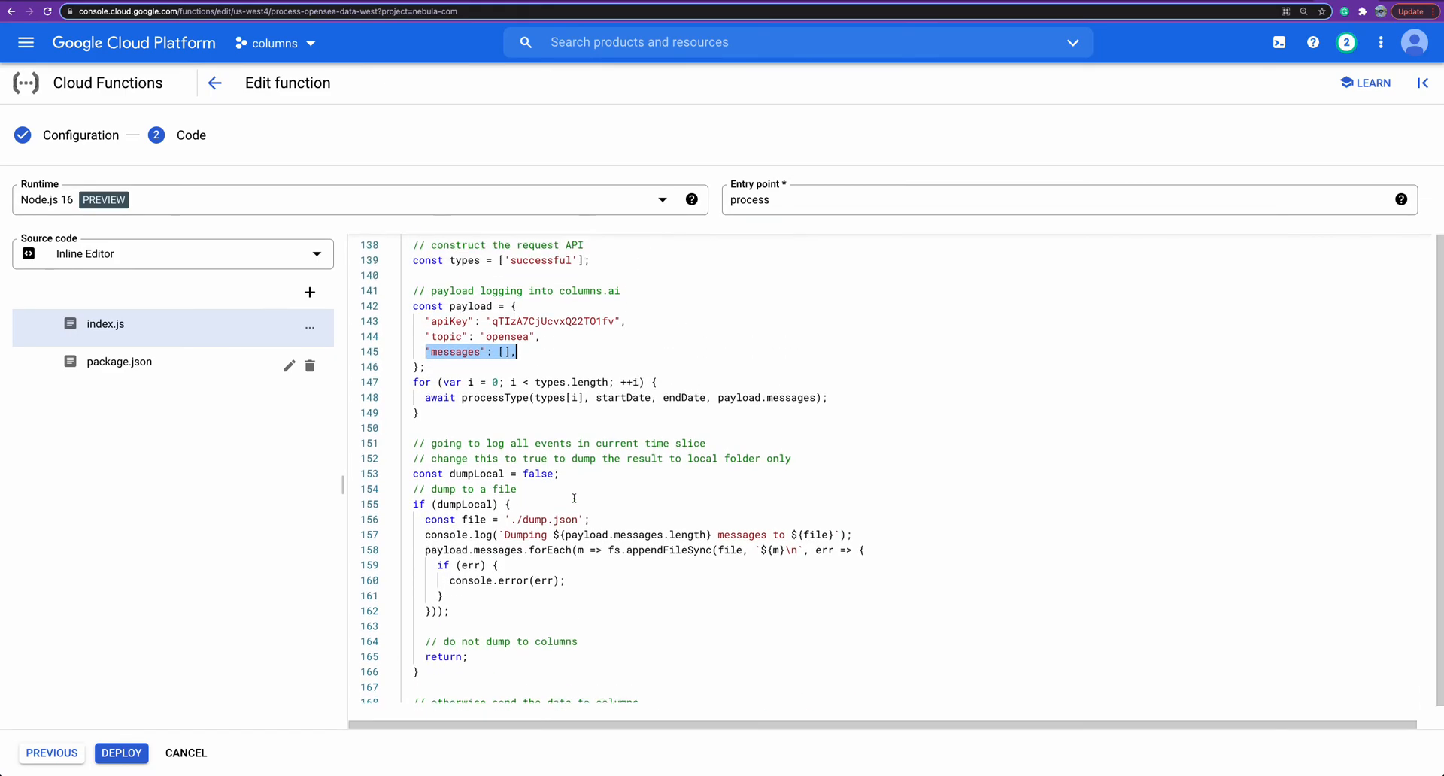
scroll(574, 499, "up", 10)
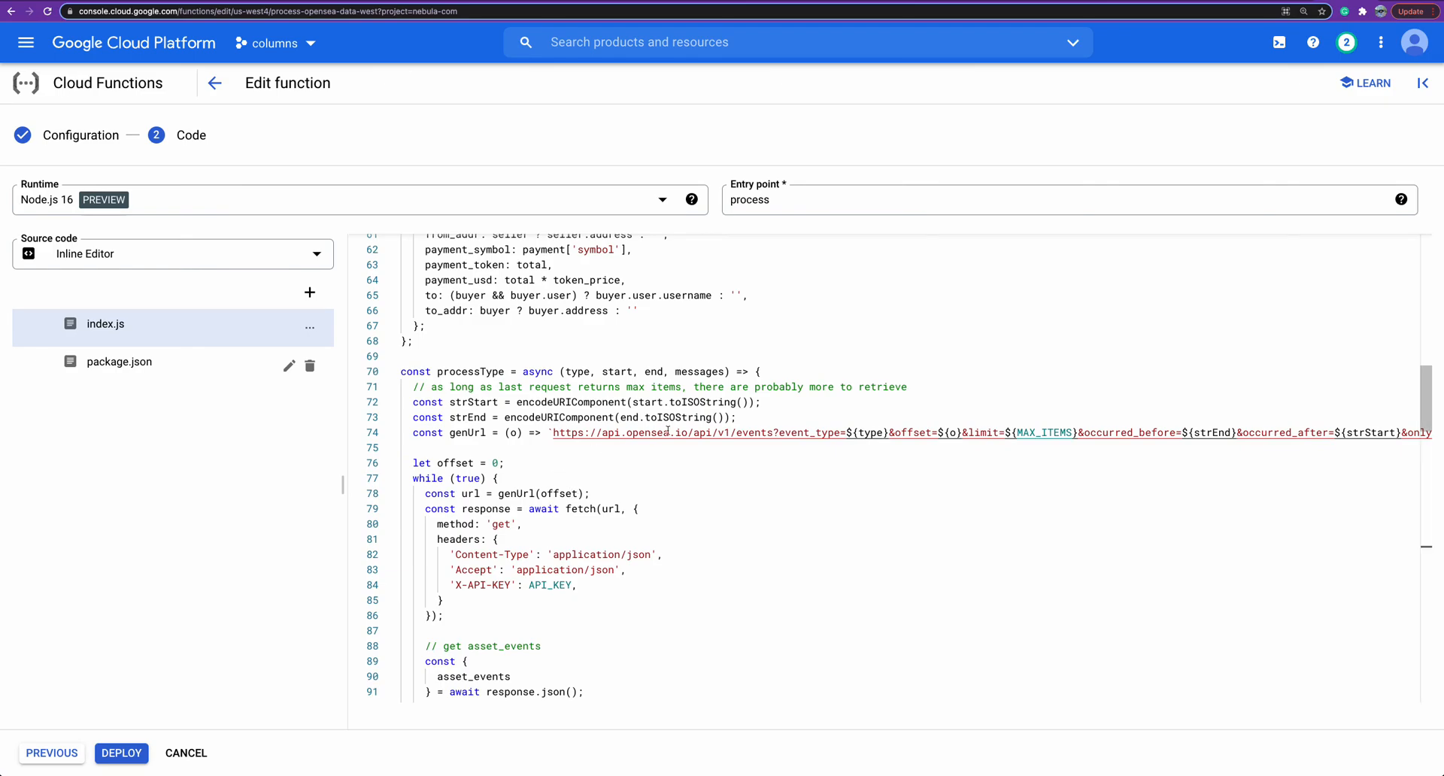
scroll(747, 436, "down", 20)
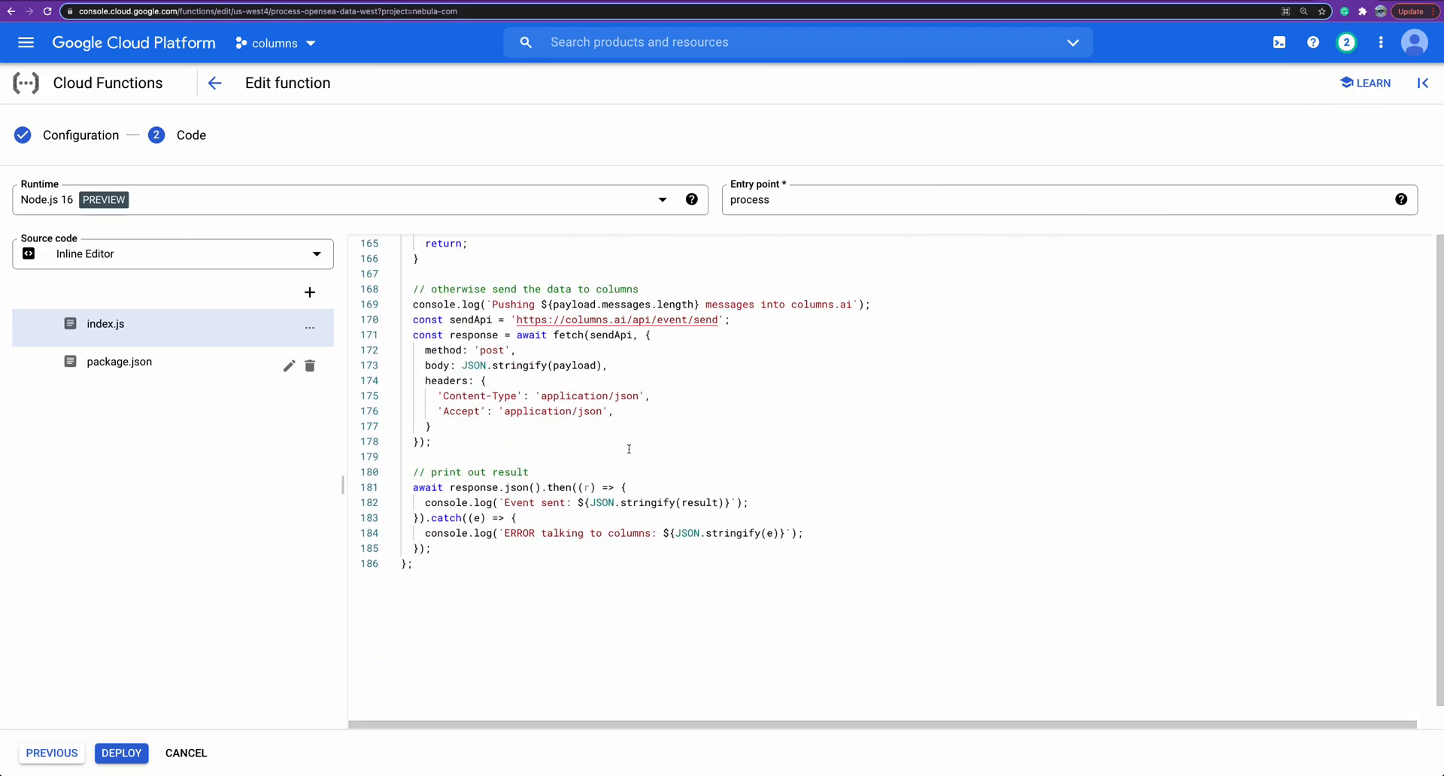
scroll(616, 447, "up", 3)
scroll(536, 396, "up", 2)
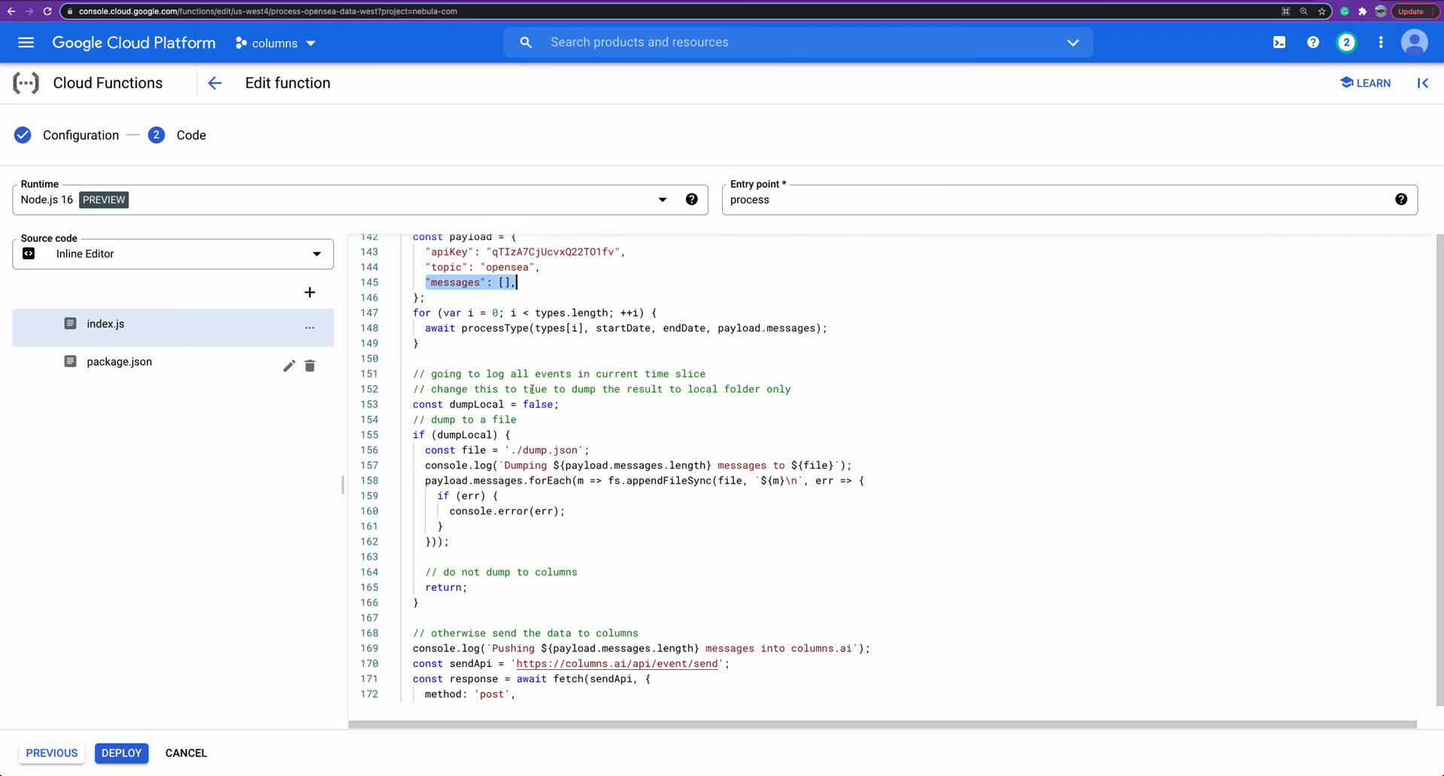
scroll(450, 339, "up", 1)
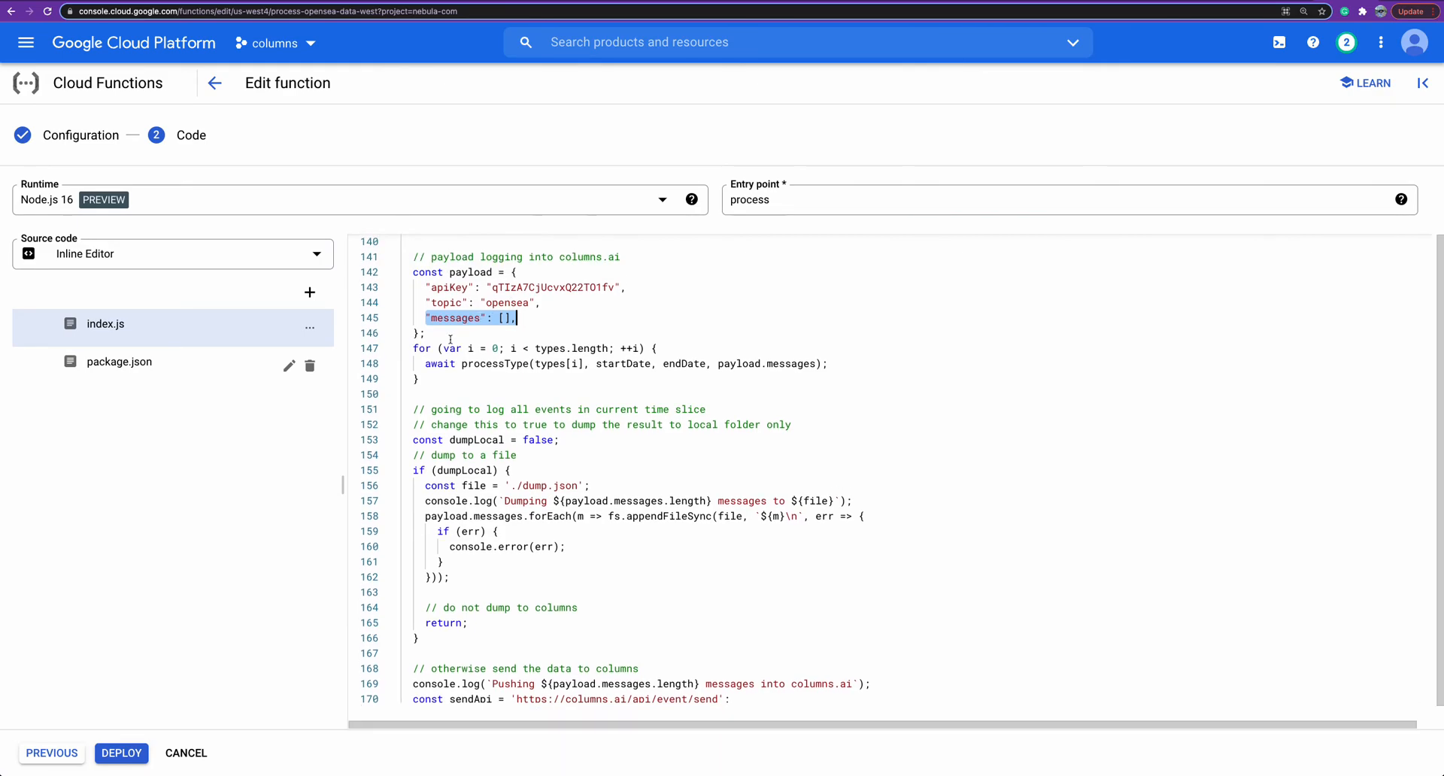
double_click(445, 322)
scroll(449, 335, "up", 1)
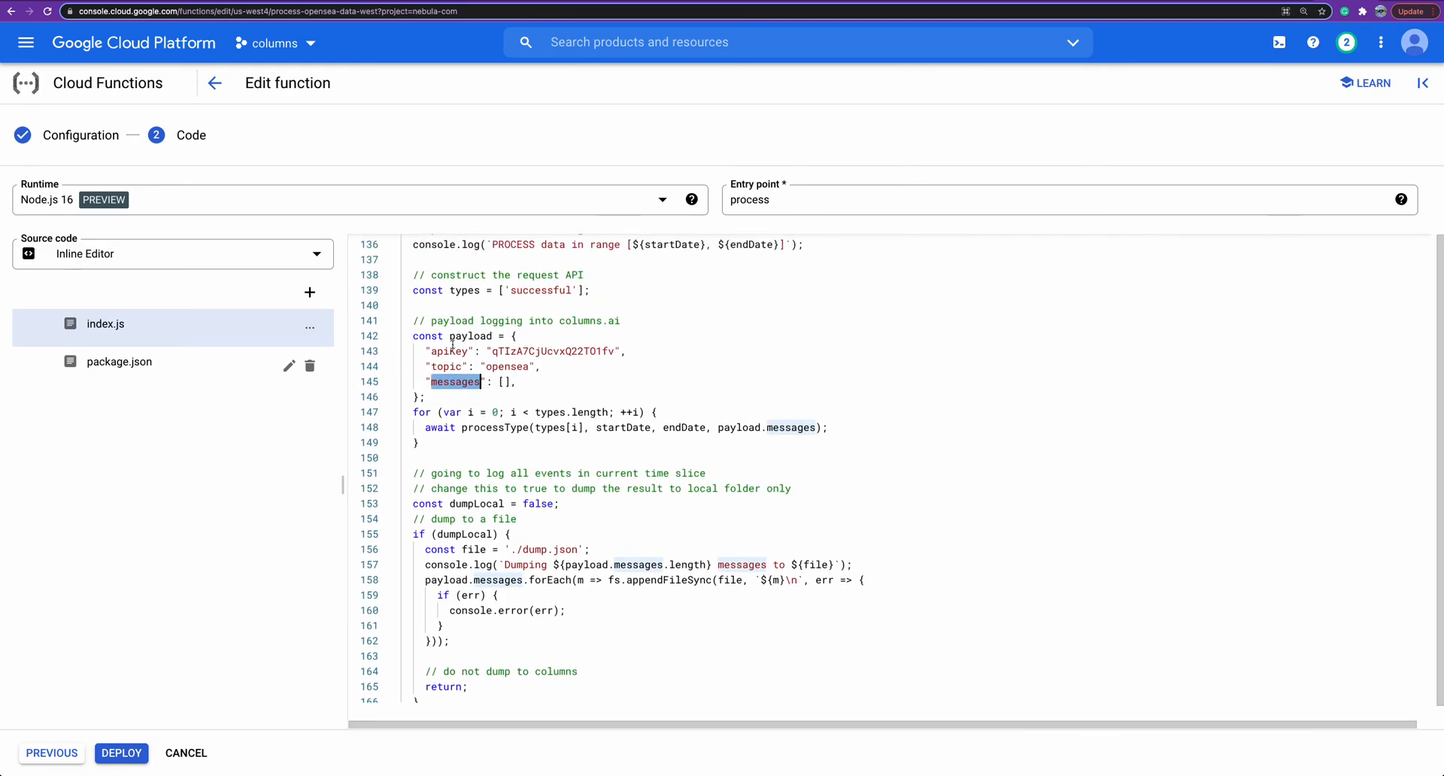
left_click(368, 382)
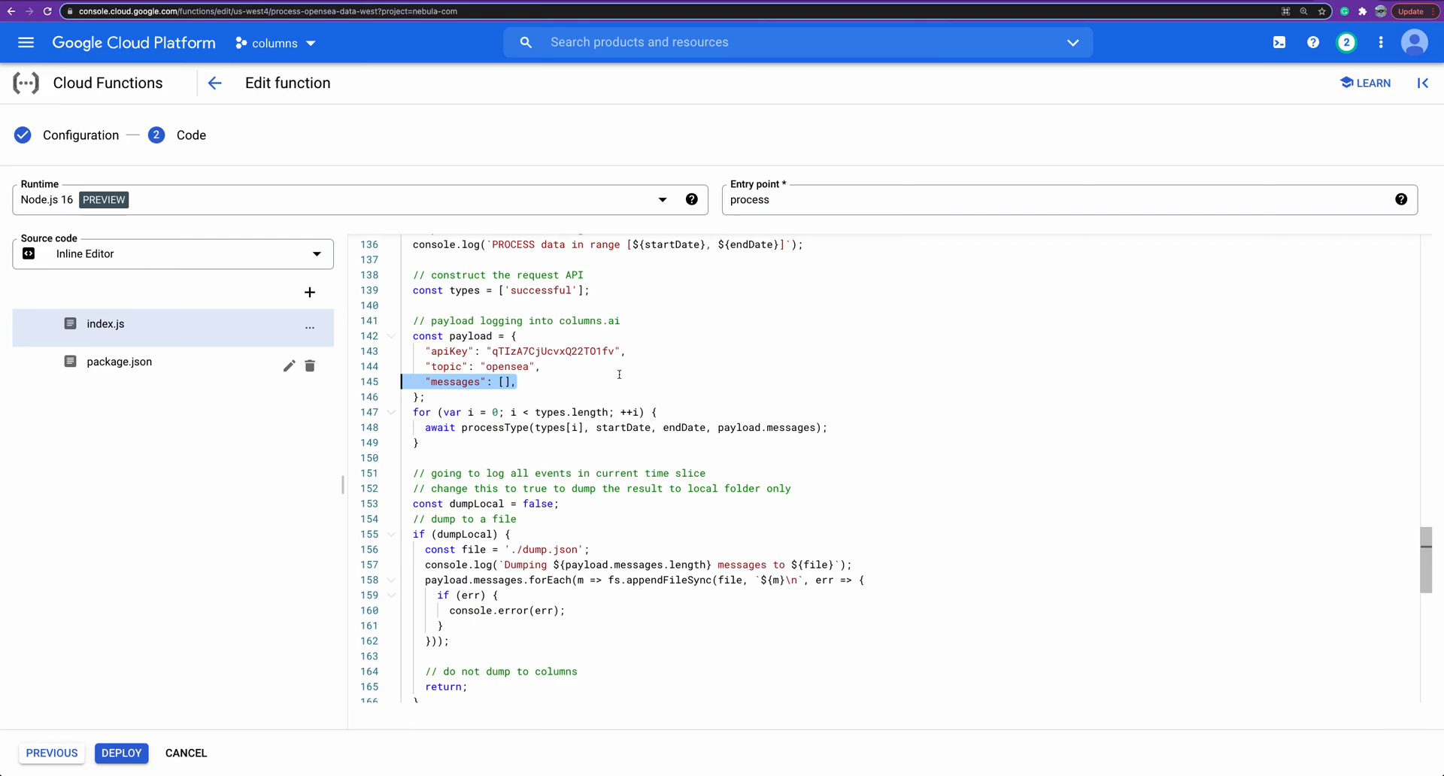
left_click(568, 368)
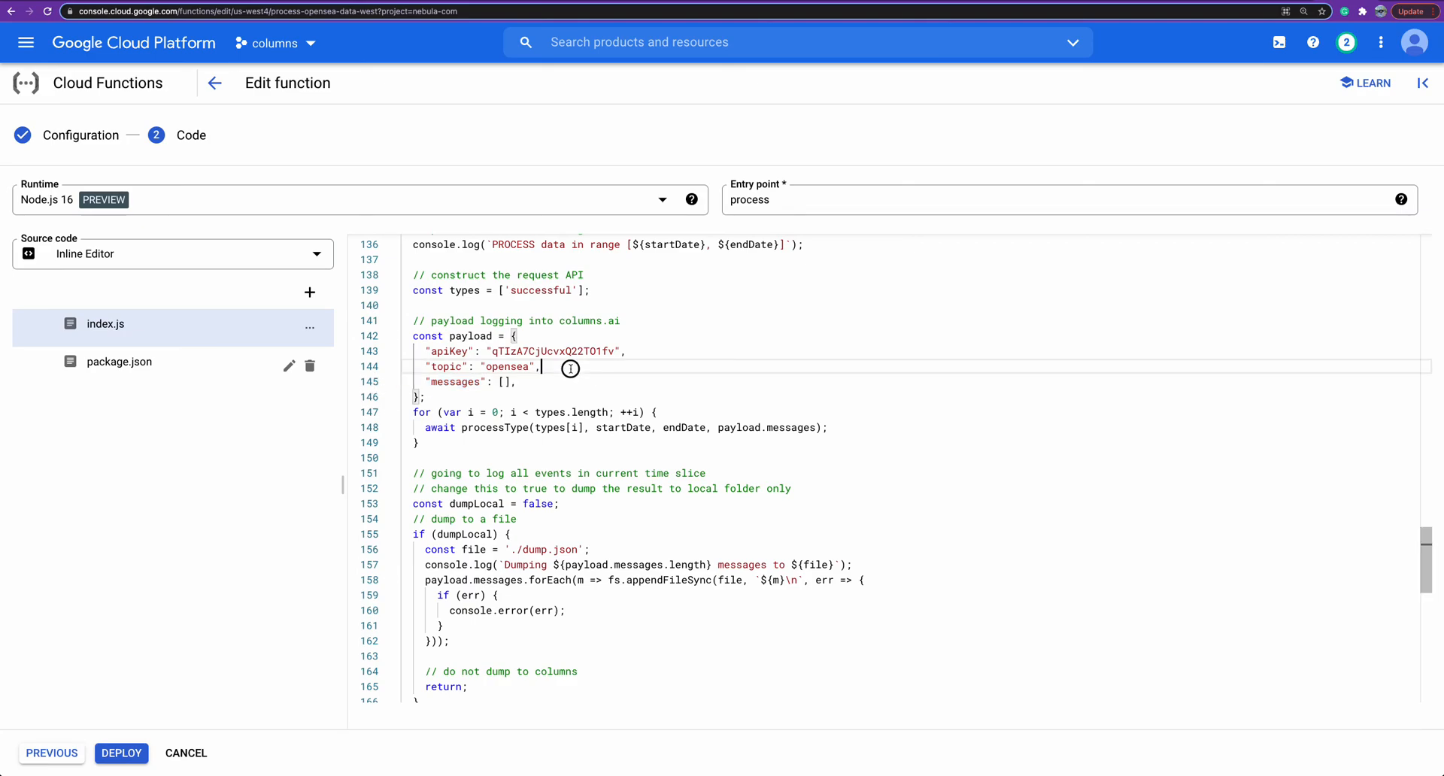
- Examine the payload's topic and apiKey fields, the sendApi endpoint and the fetch call that posts the payload to columns.ai in index.js
left_click(388, 371)
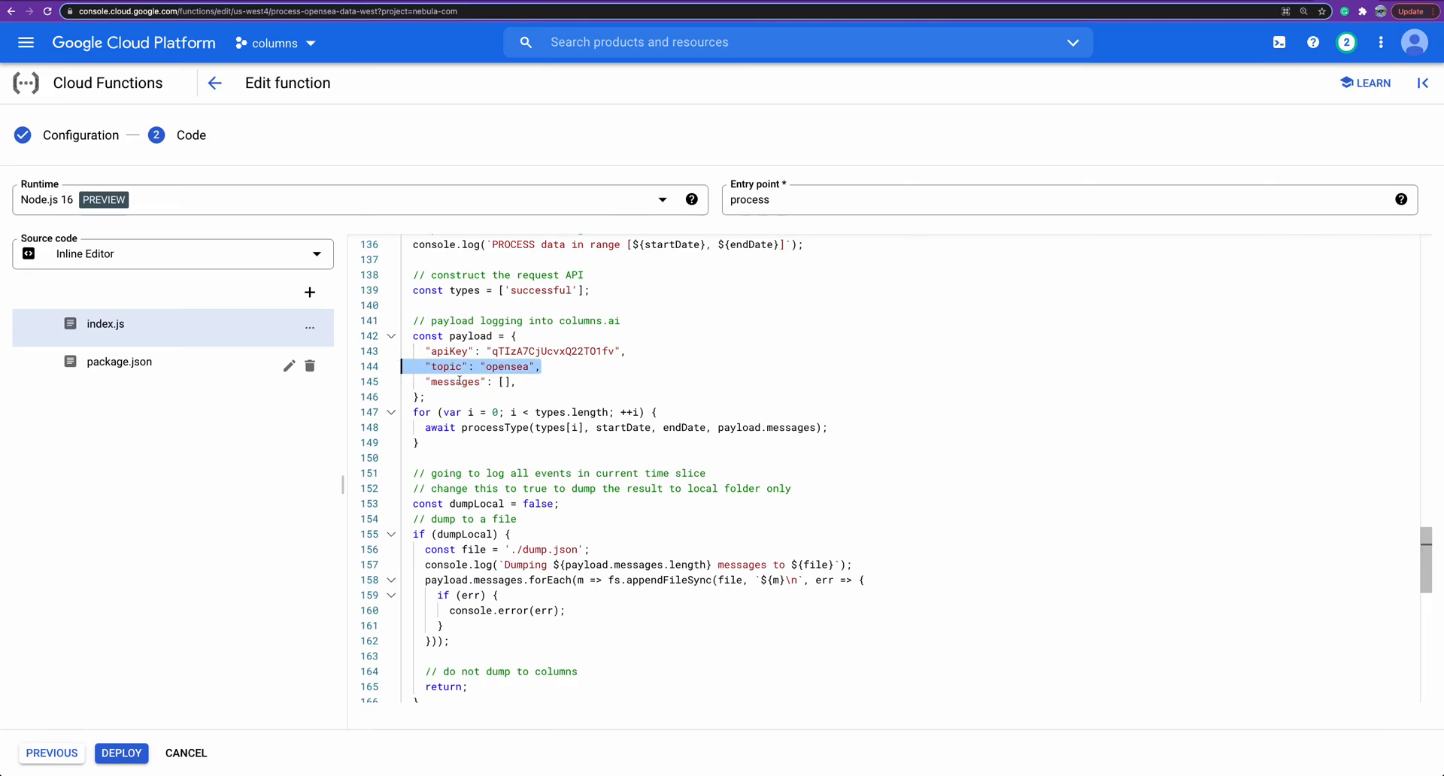
left_click(353, 351)
scroll(652, 399, "down", 5)
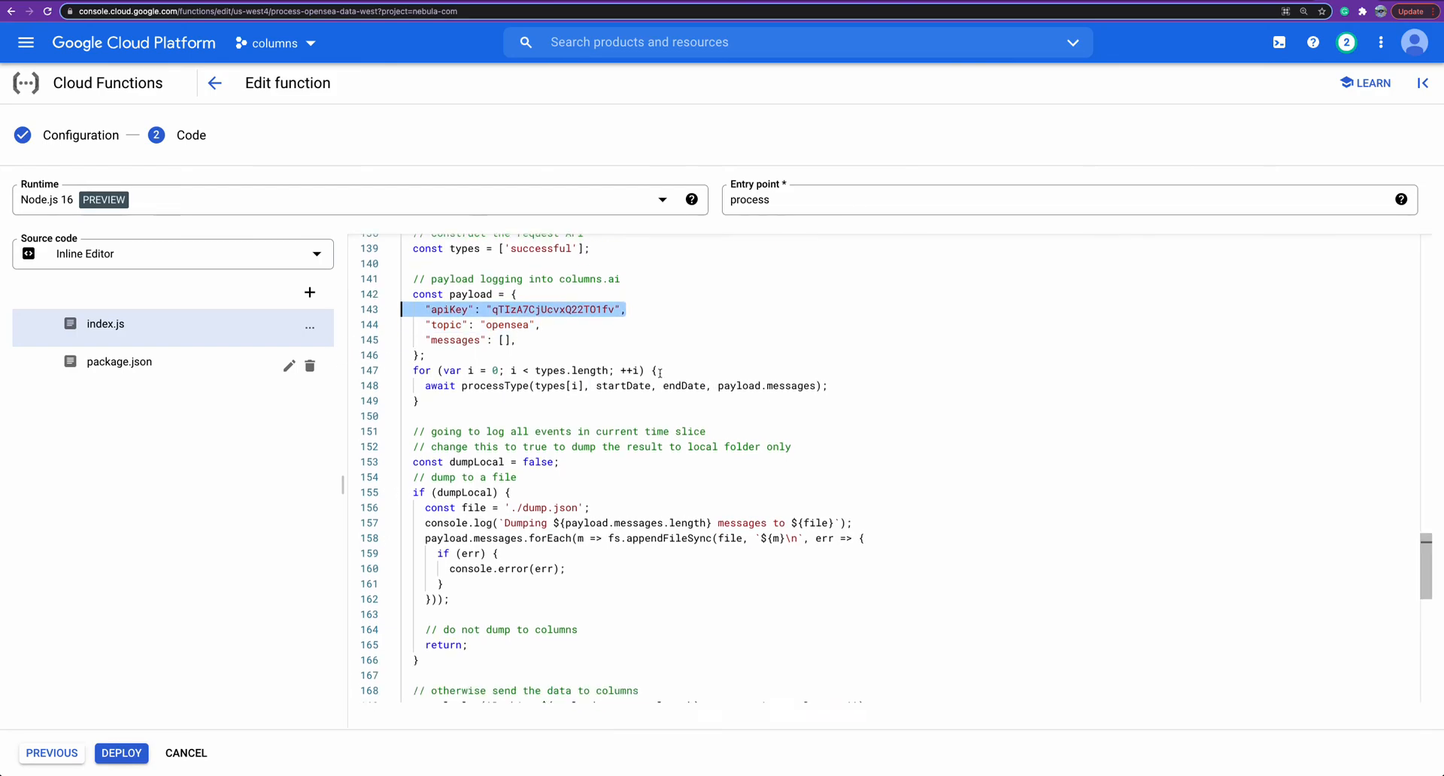
scroll(582, 409, "down", 7)
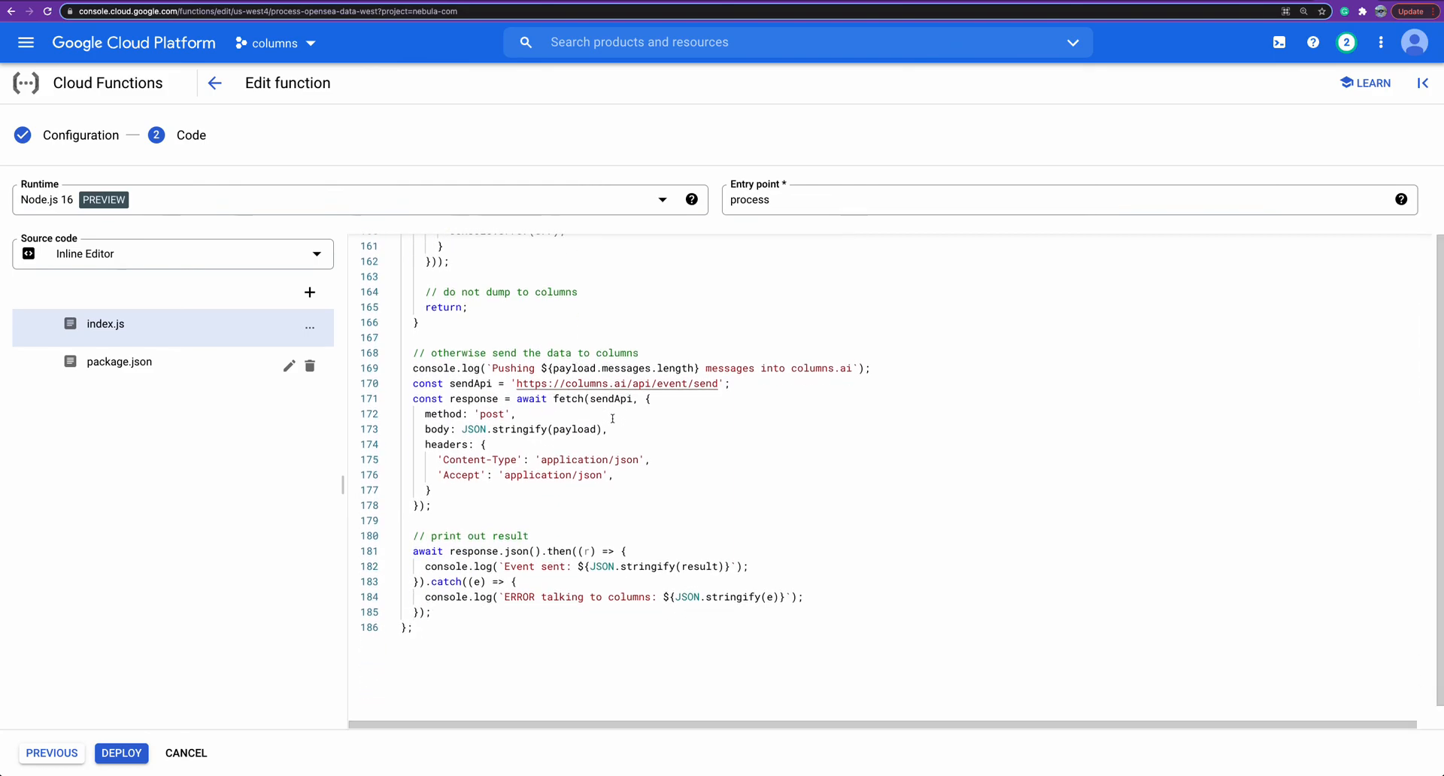
left_click_drag(730, 376, 506, 382)
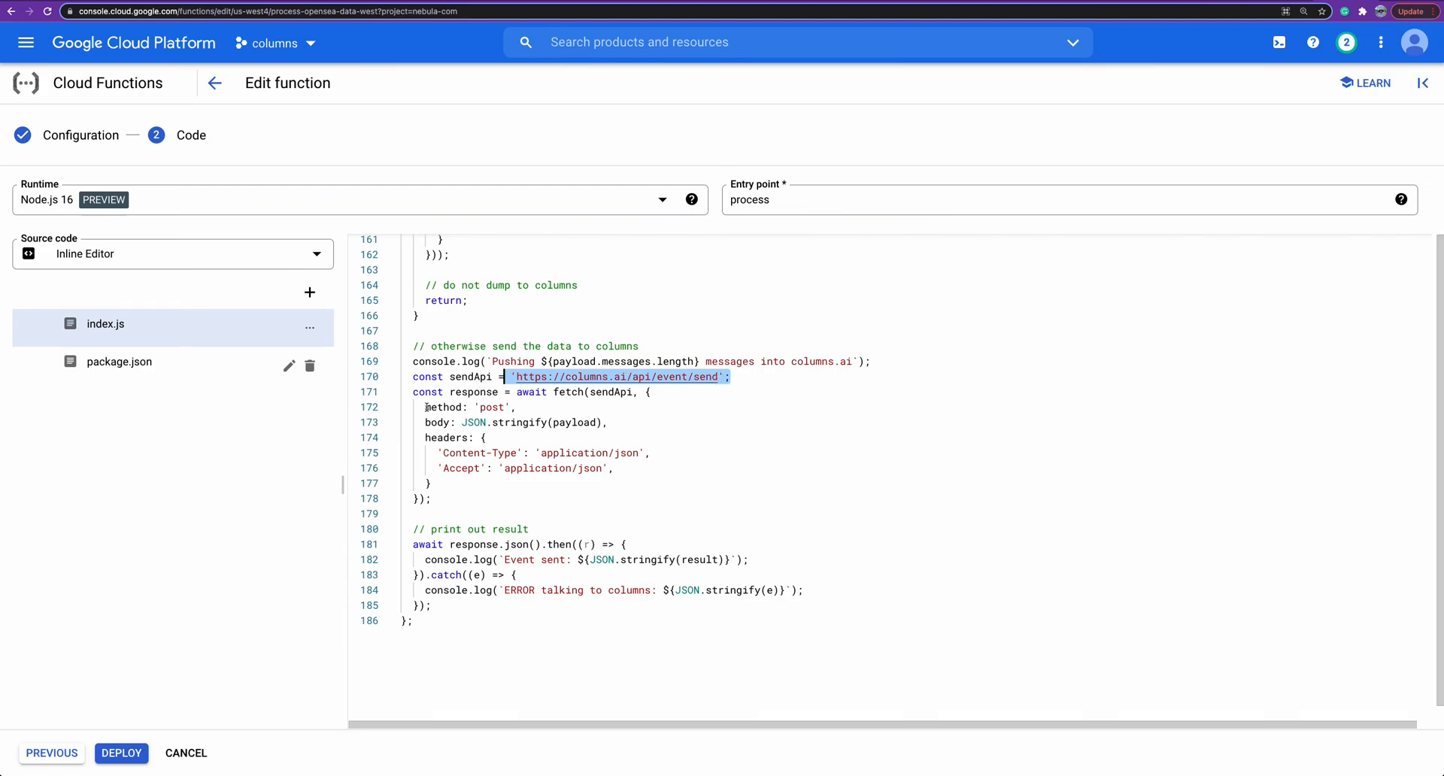
left_click_drag(415, 394, 647, 493)
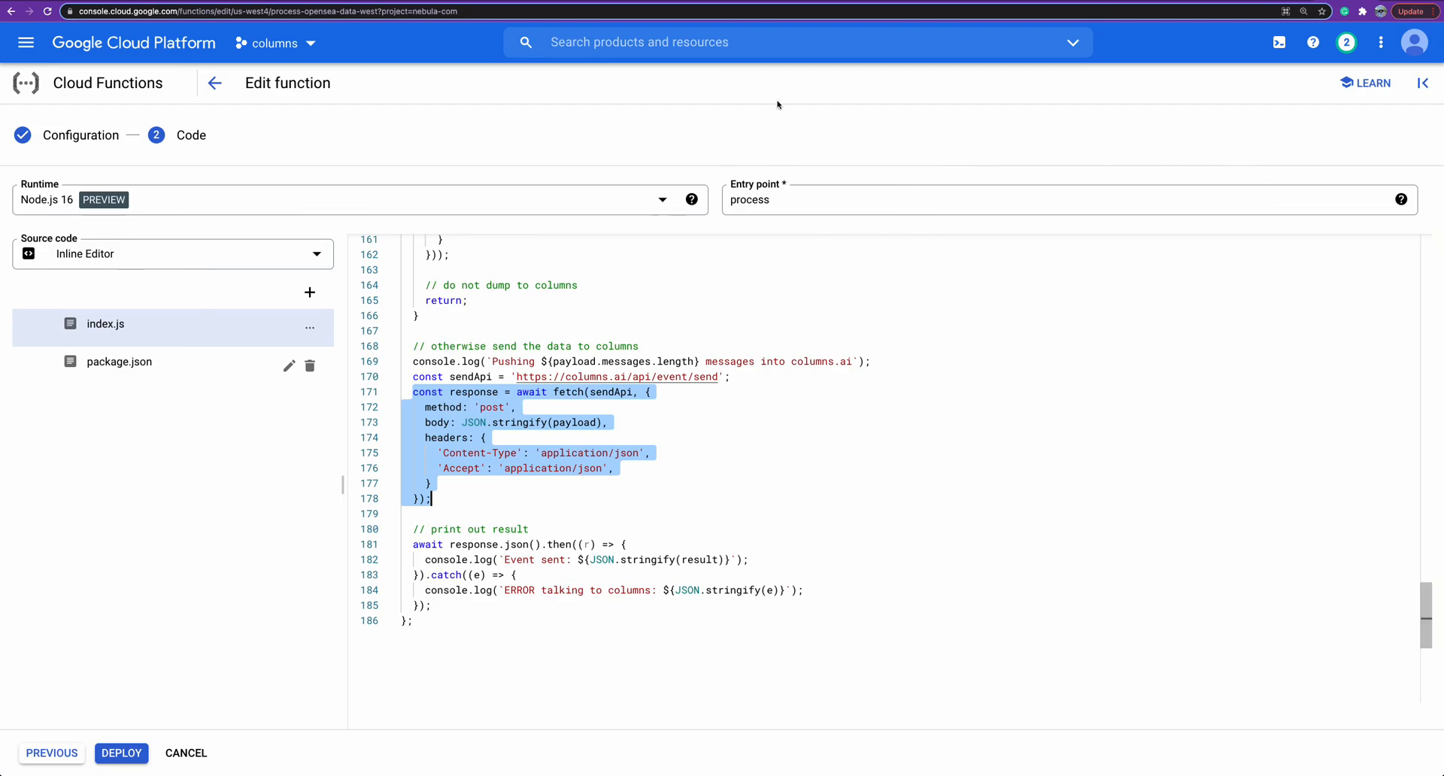
- Switch to Columns Ai and open the dashboard's Api page
left_click(678, 2)
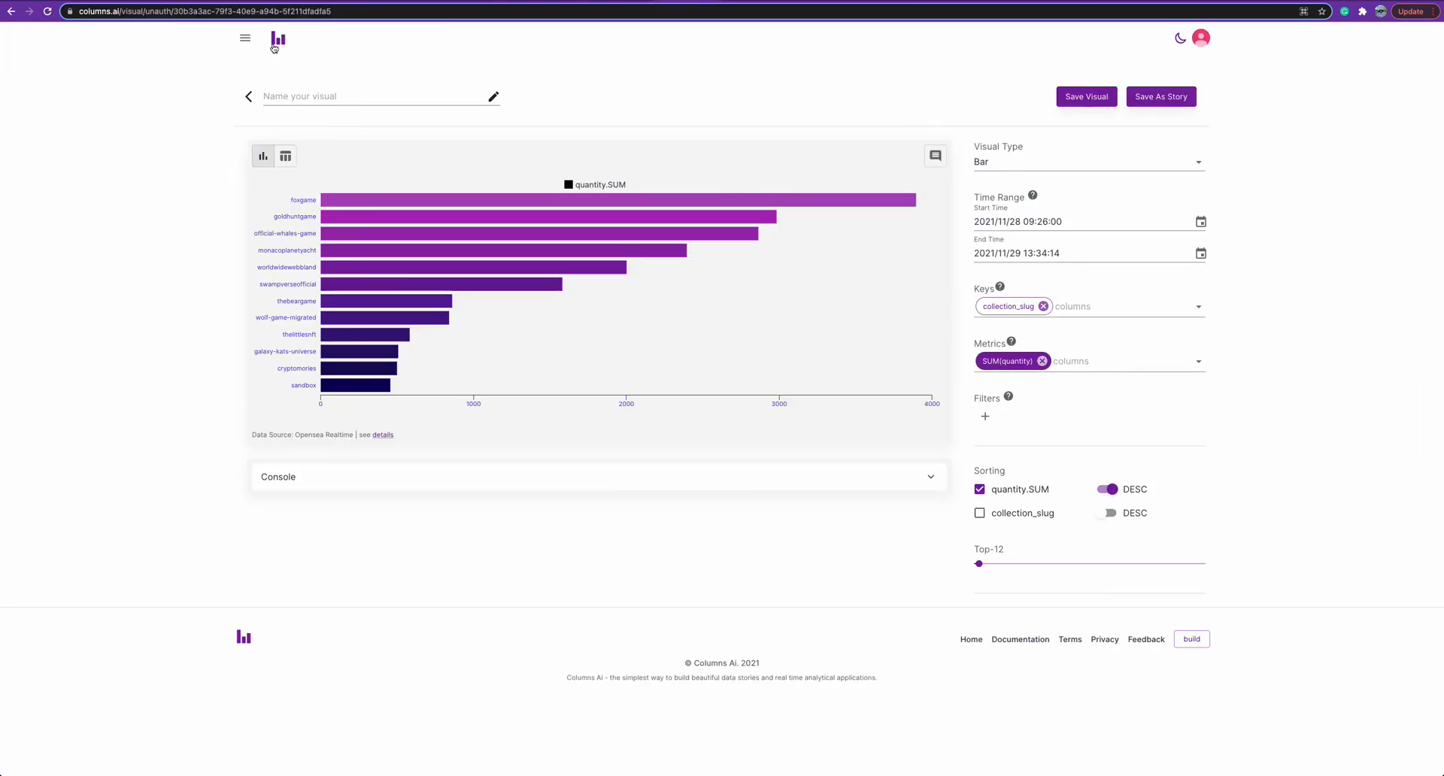
left_click(250, 42)
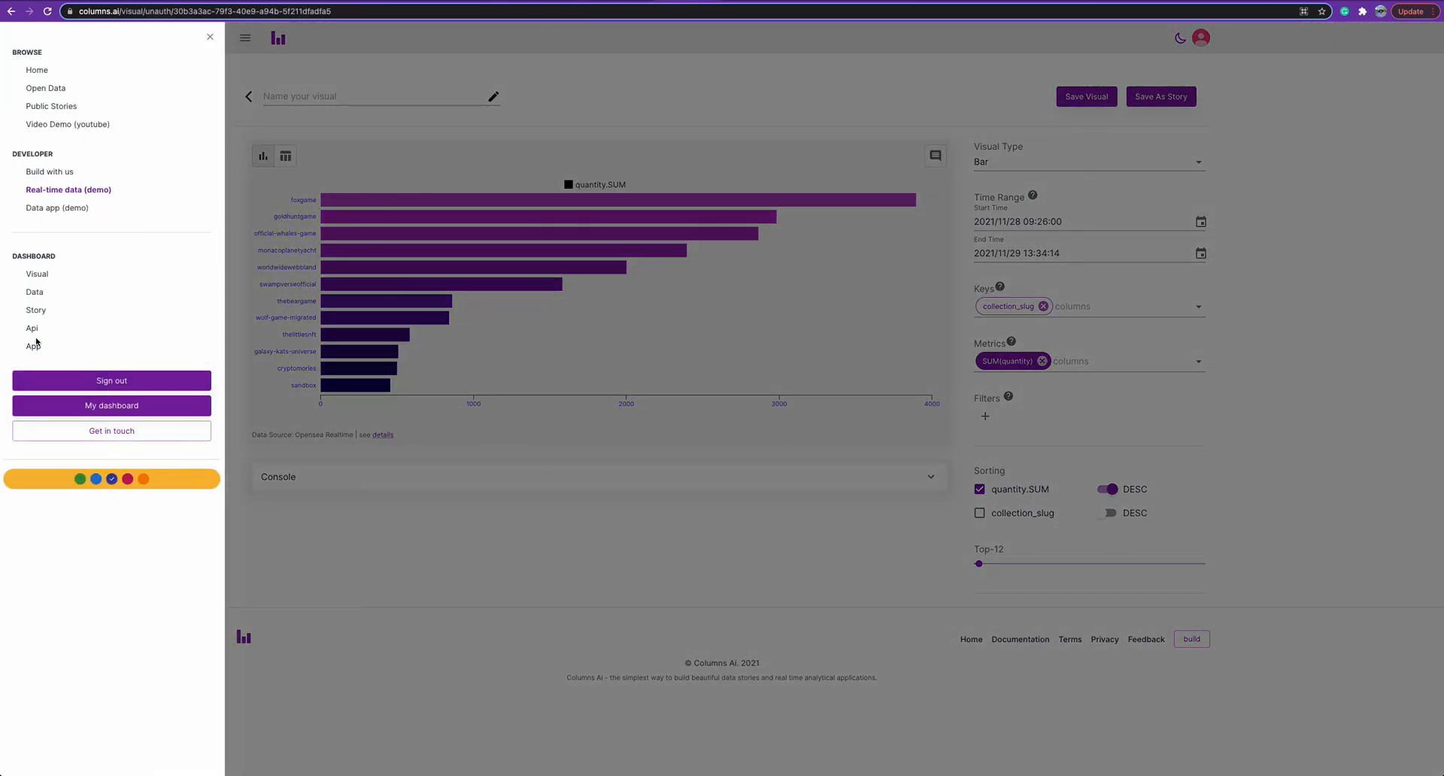
left_click(32, 329)
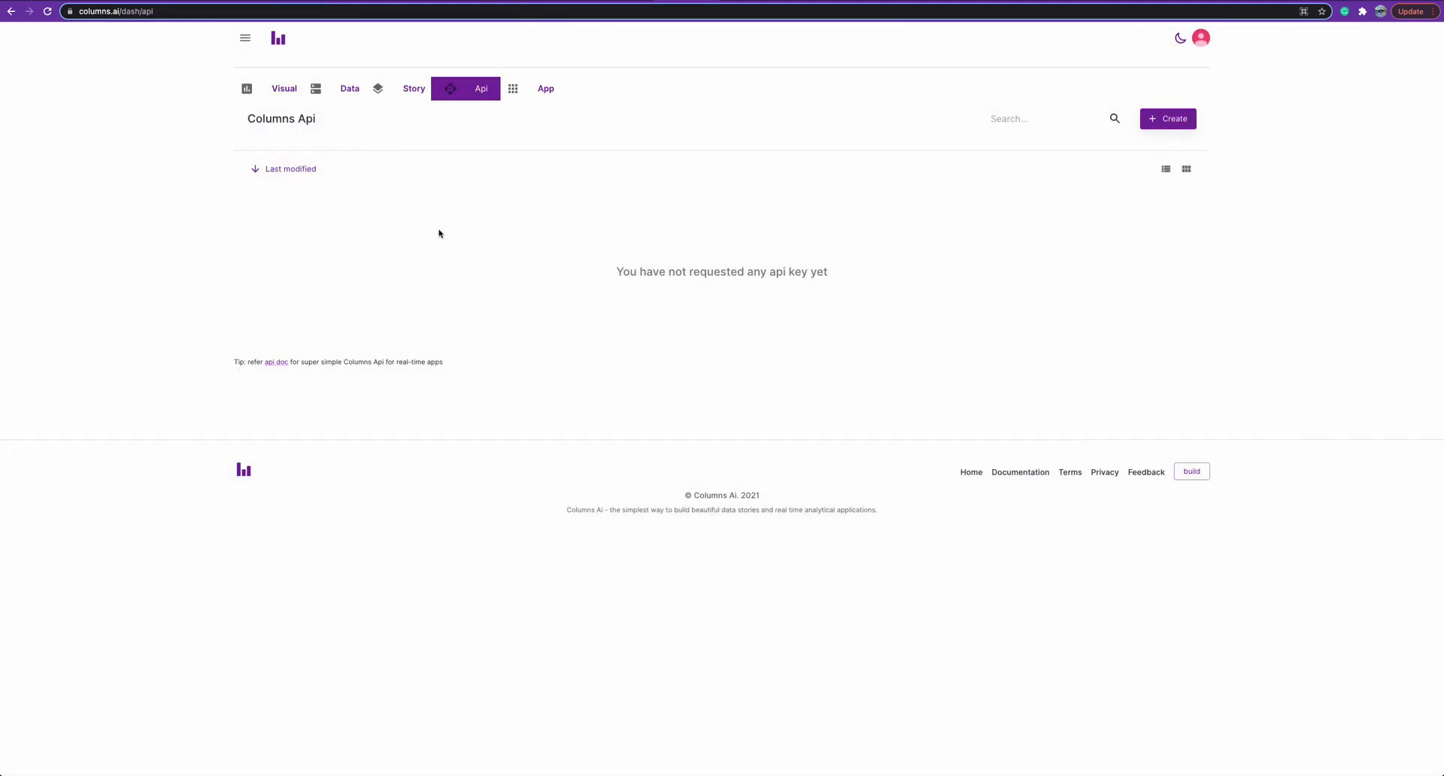